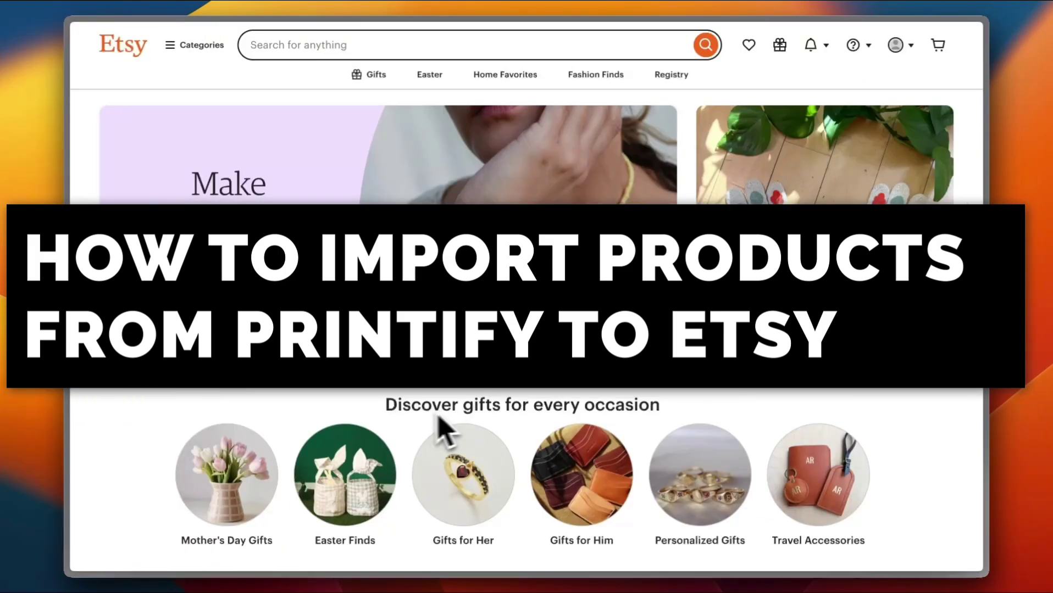
Step: Switch from the Etsy homepage to the Printify dashboard tab
click(129, 214)
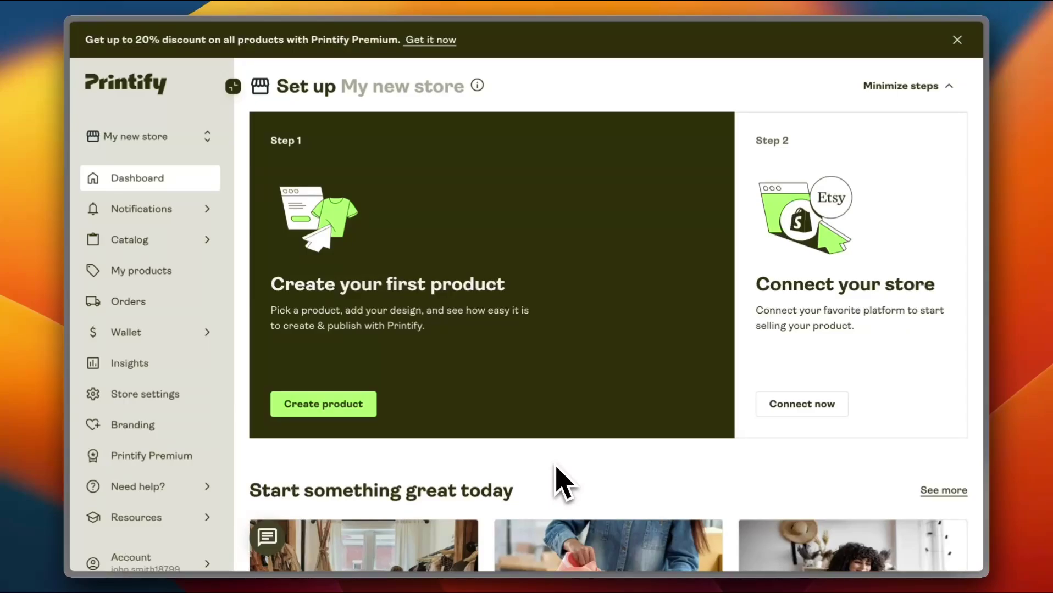
Step: Choose Add a new store from the My new store dropdown to begin connecting Etsy
scroll(557, 468, down, 6)
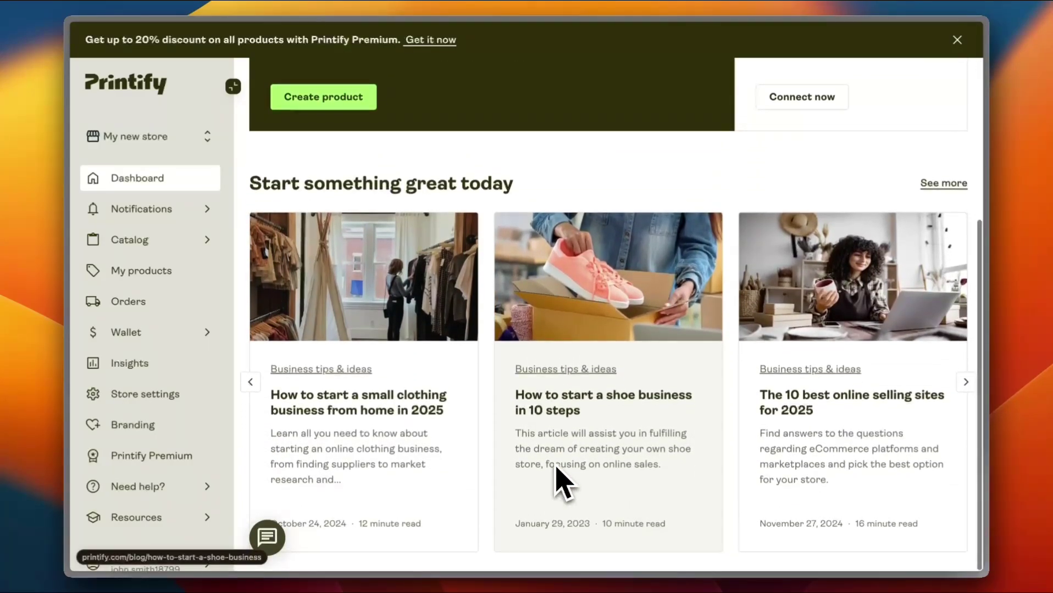
scroll(557, 468, up, 6)
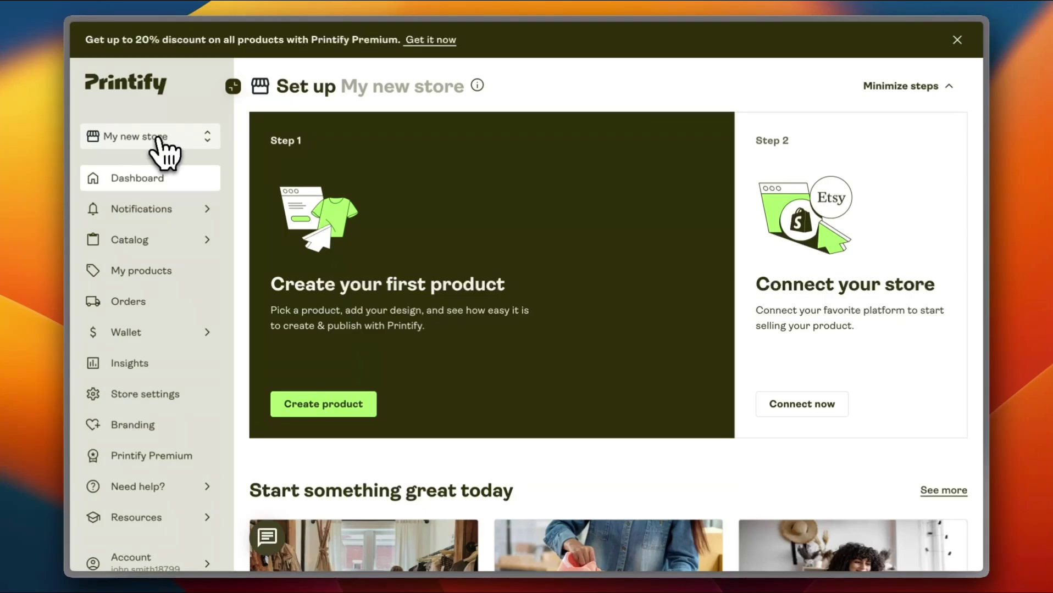
click(157, 138)
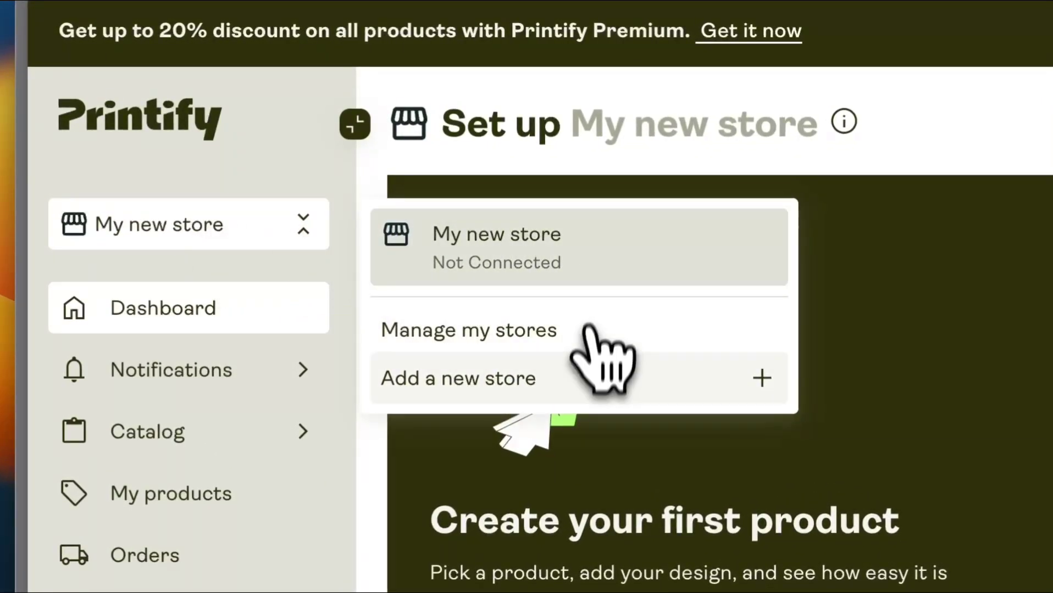
click(600, 391)
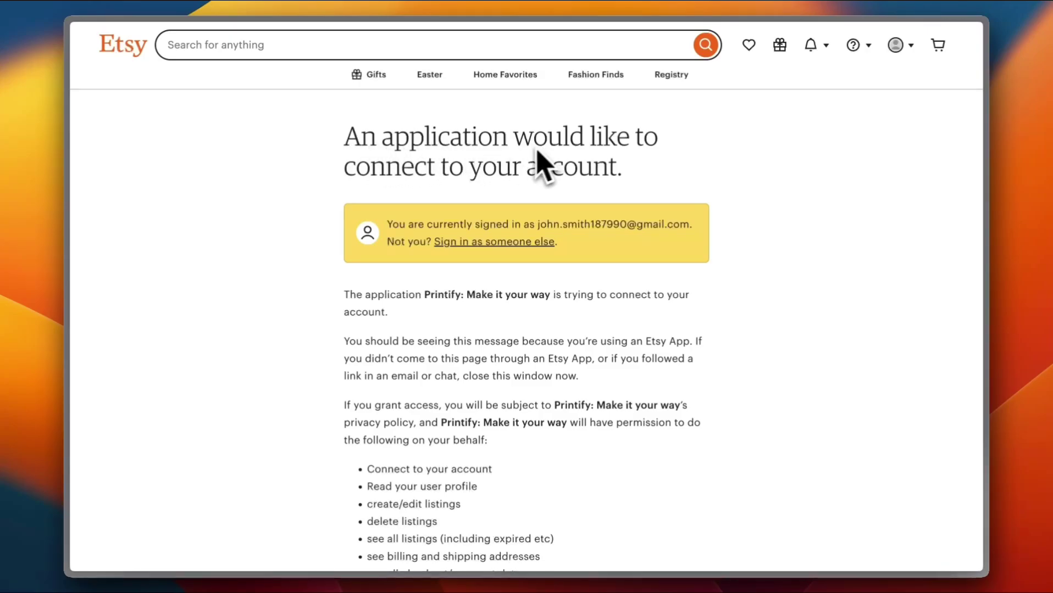
Step: Answer 'I'm mainly here to explore' and start setting up the Etsy shop
scroll(505, 181, down, 10)
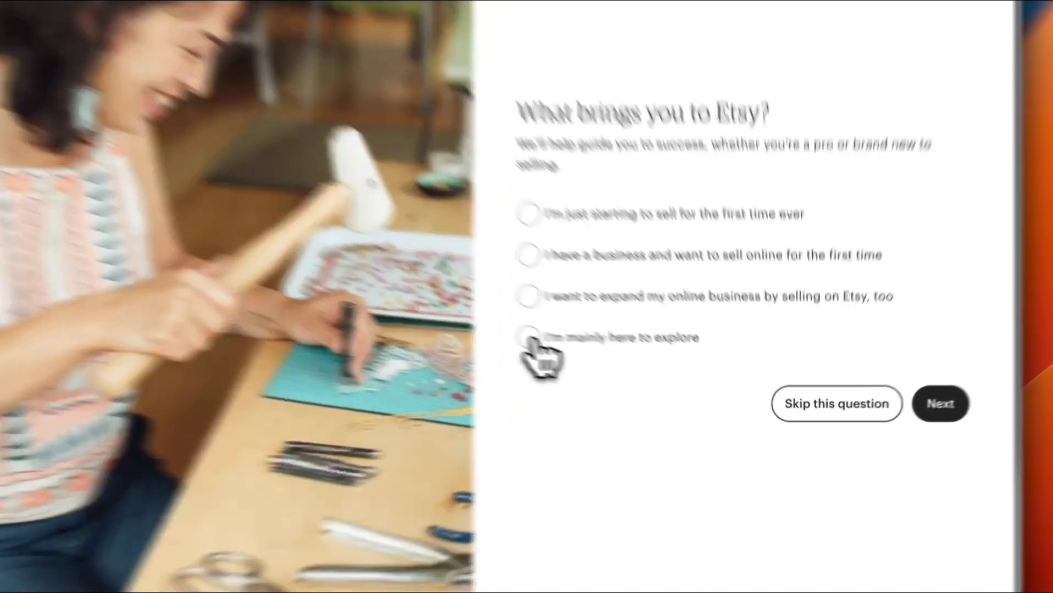
click(574, 355)
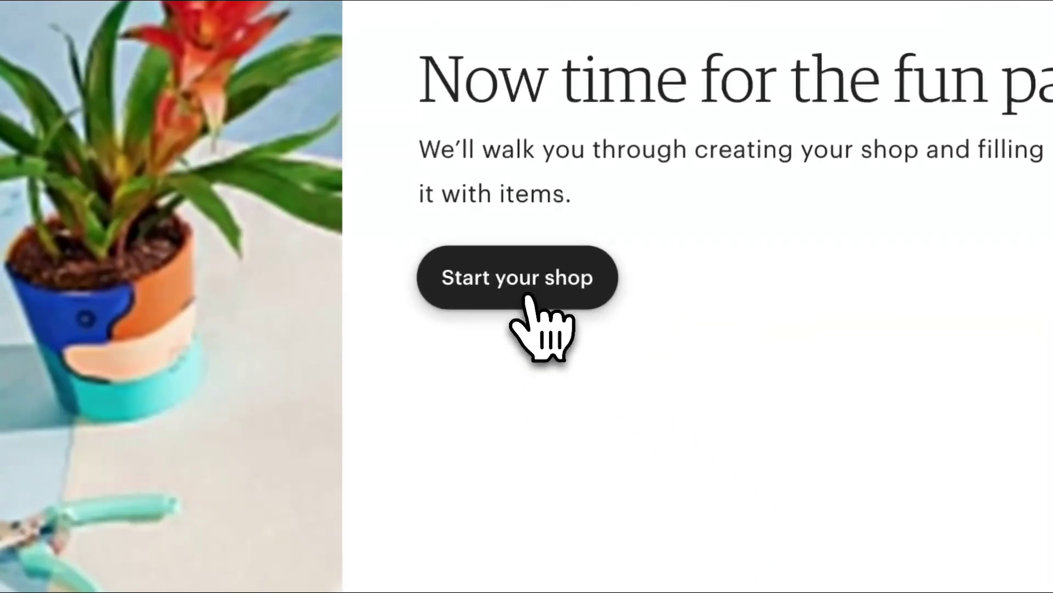
click(530, 301)
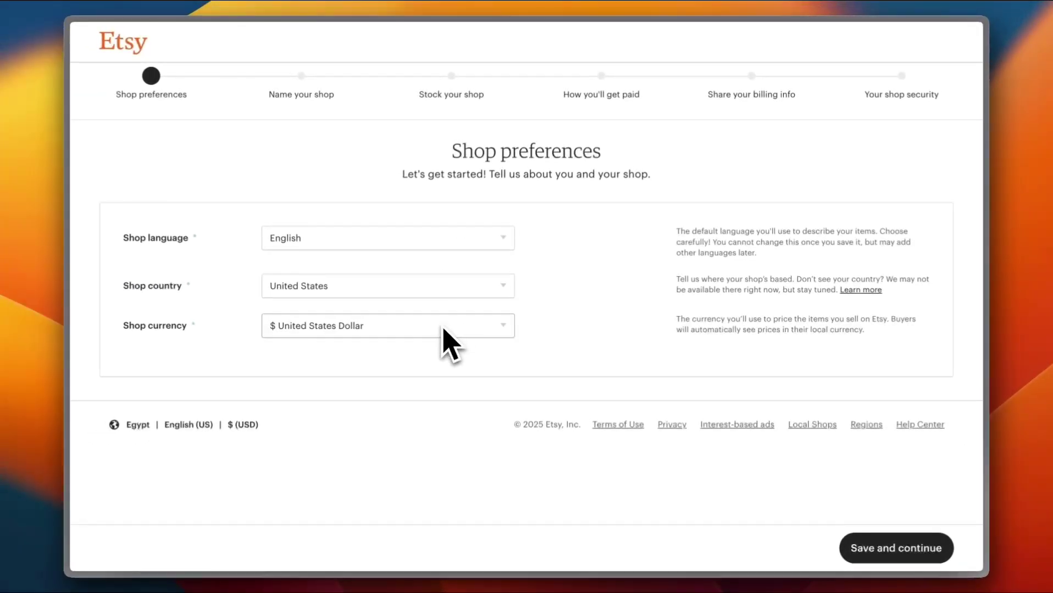
Step: Save the shop preferences and name the shop mystore35, since mystore was taken
click(901, 560)
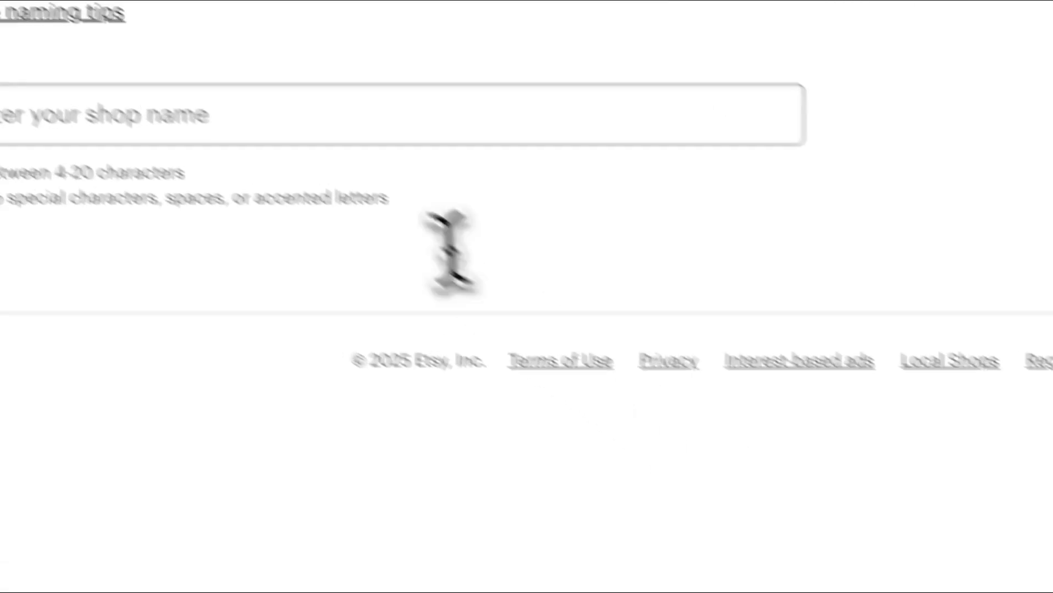
click(281, 130)
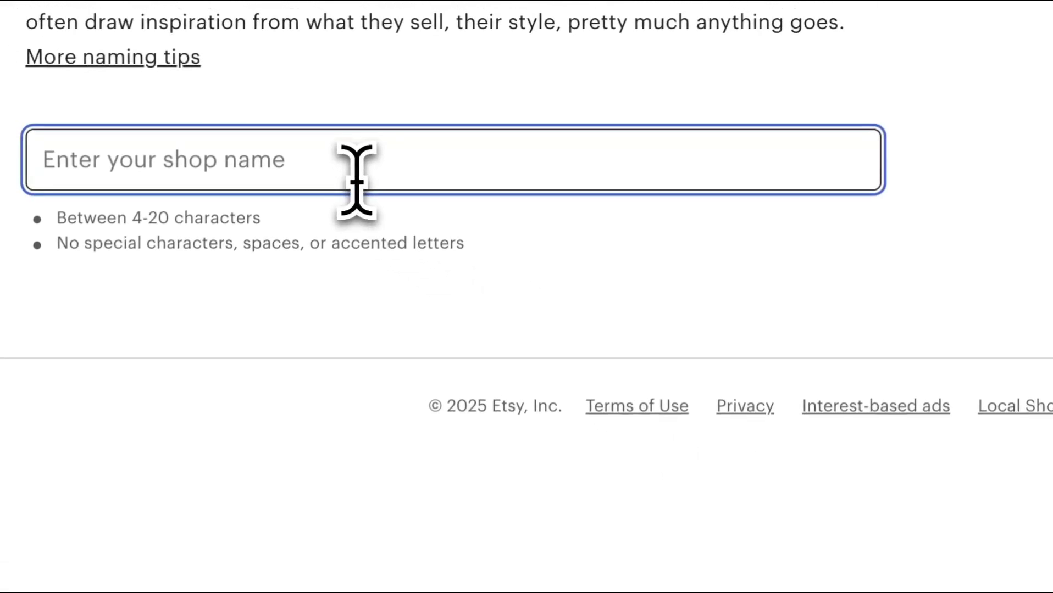
text(my store)
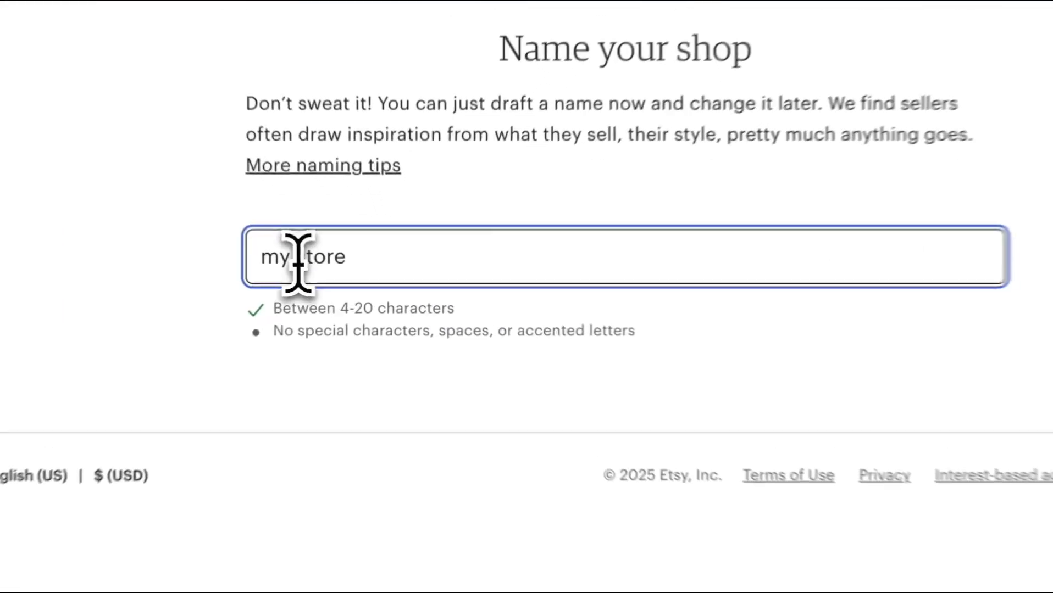
click(342, 269)
key(BackSpace)
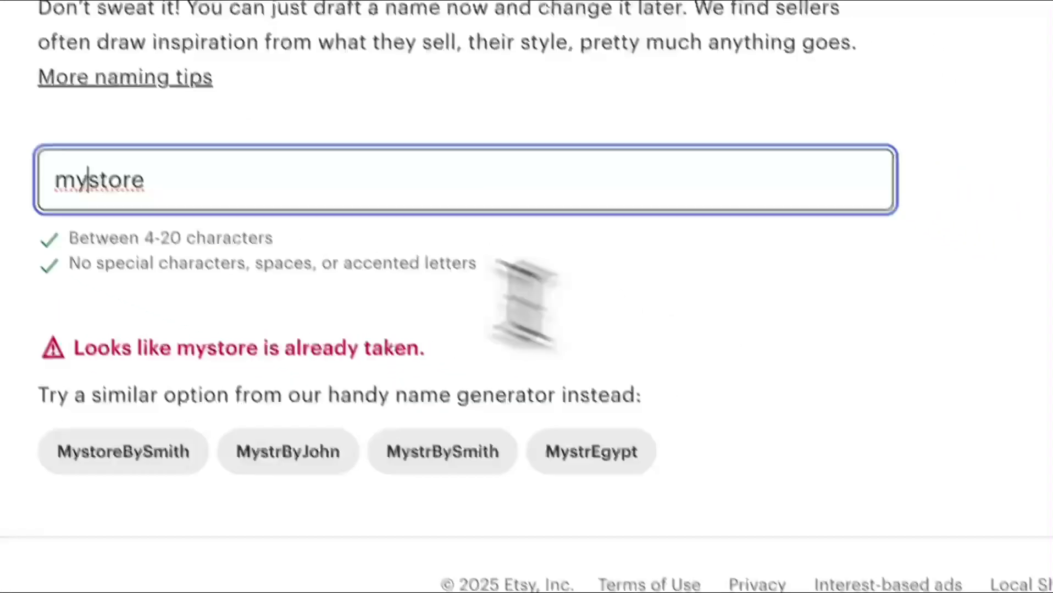
click(419, 269)
text(35)
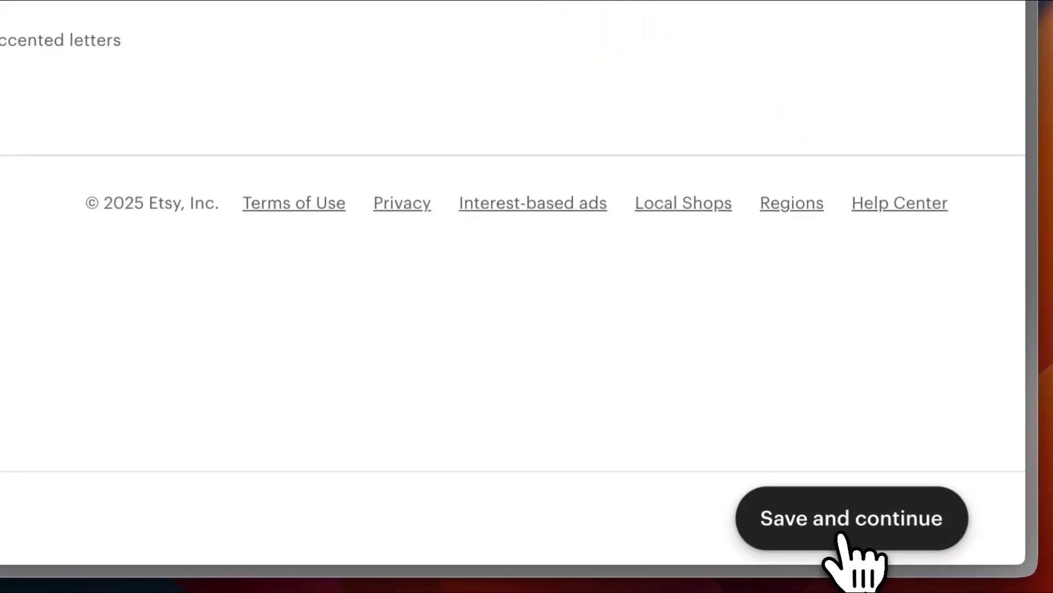
click(841, 537)
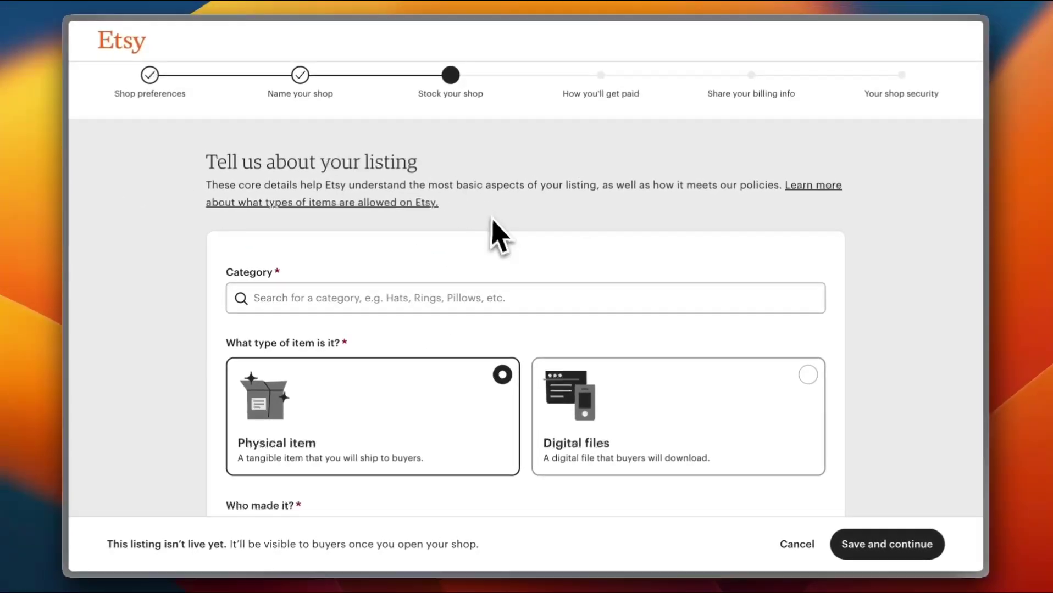
Step: Mark the first listing as made by the seller, categorize it as T-shirts, and save
scroll(497, 241, down, 4)
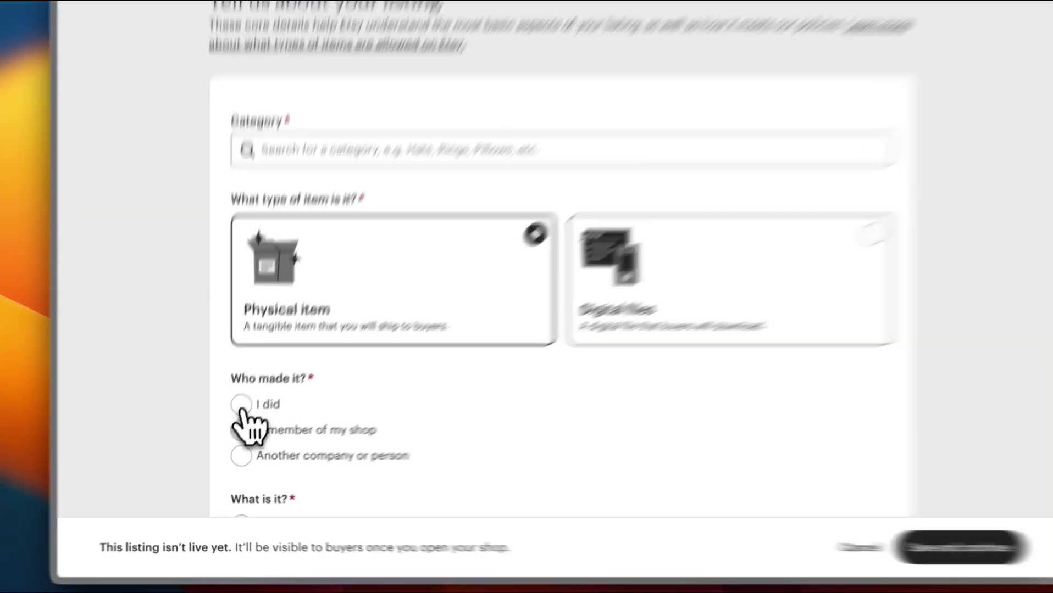
click(237, 415)
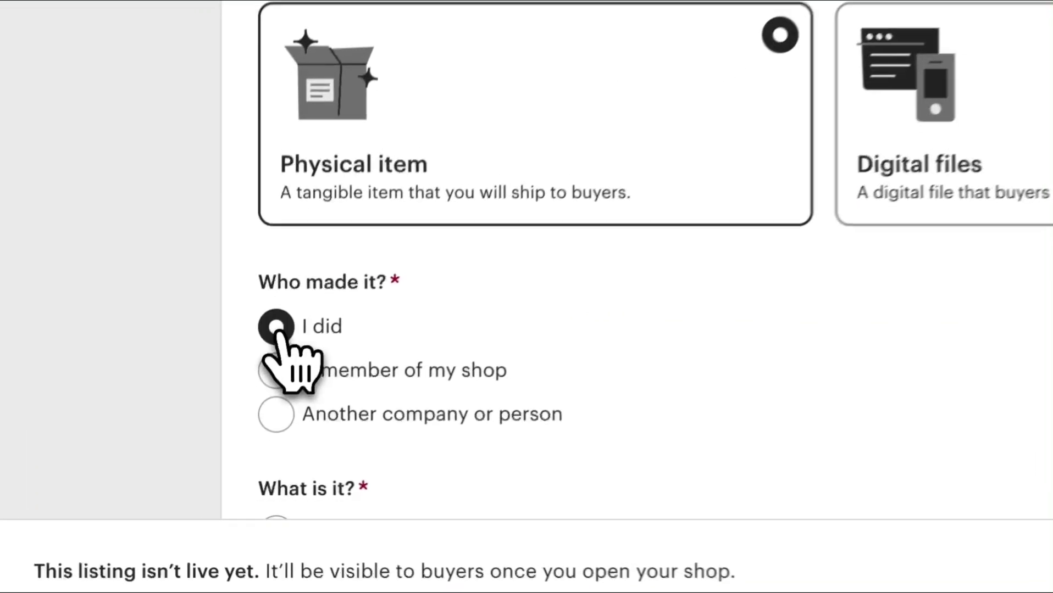
scroll(495, 351, down, 3)
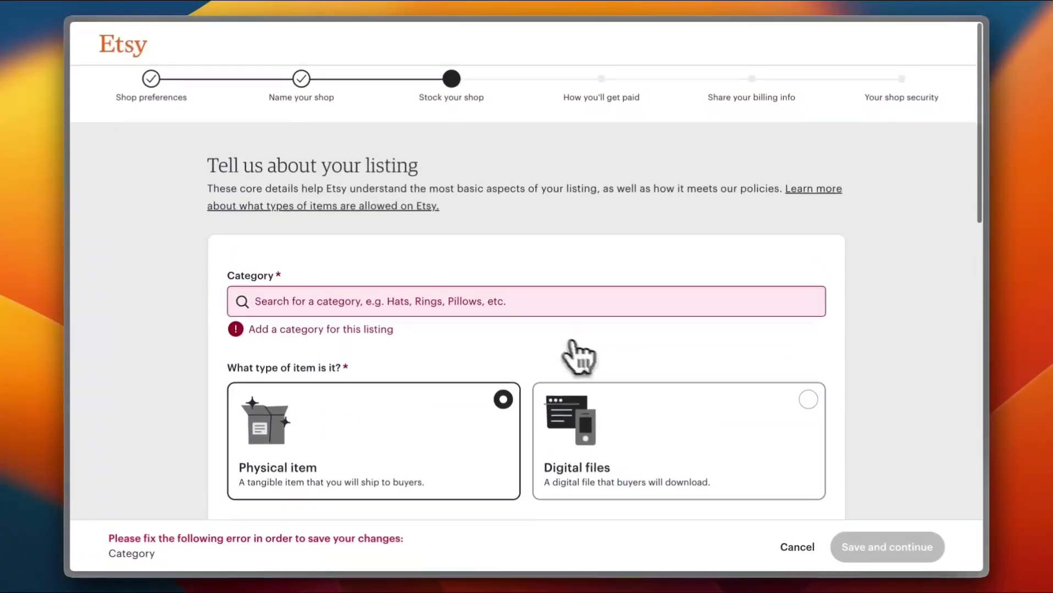
click(387, 296)
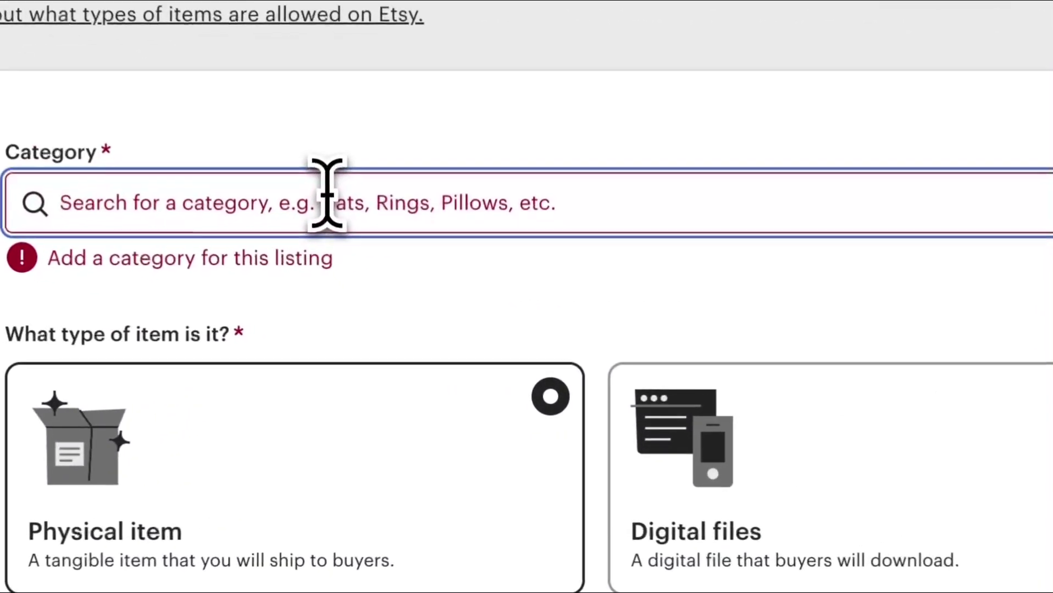
text(clothing)
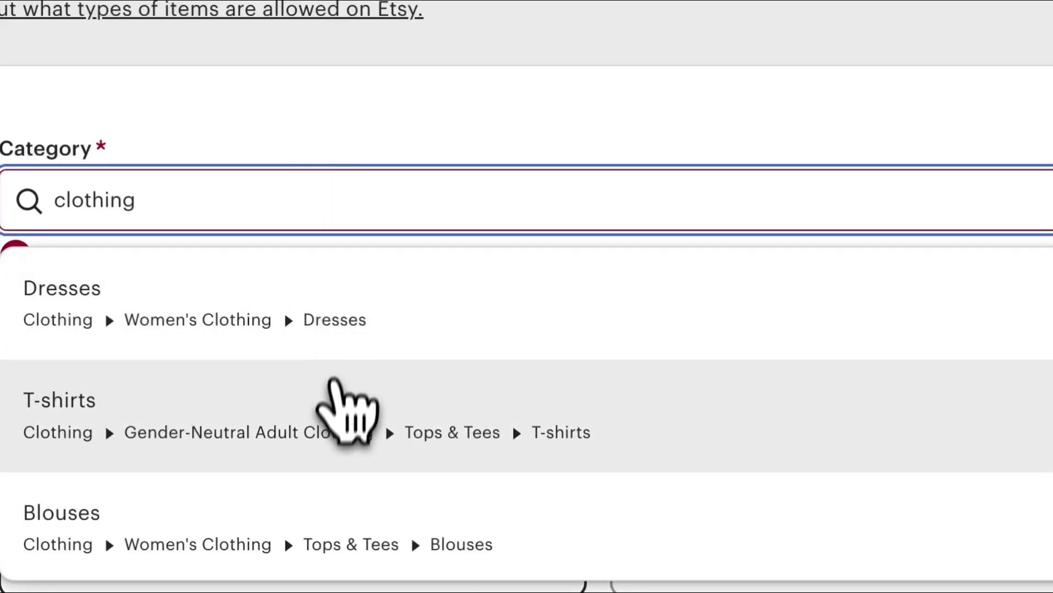
click(347, 401)
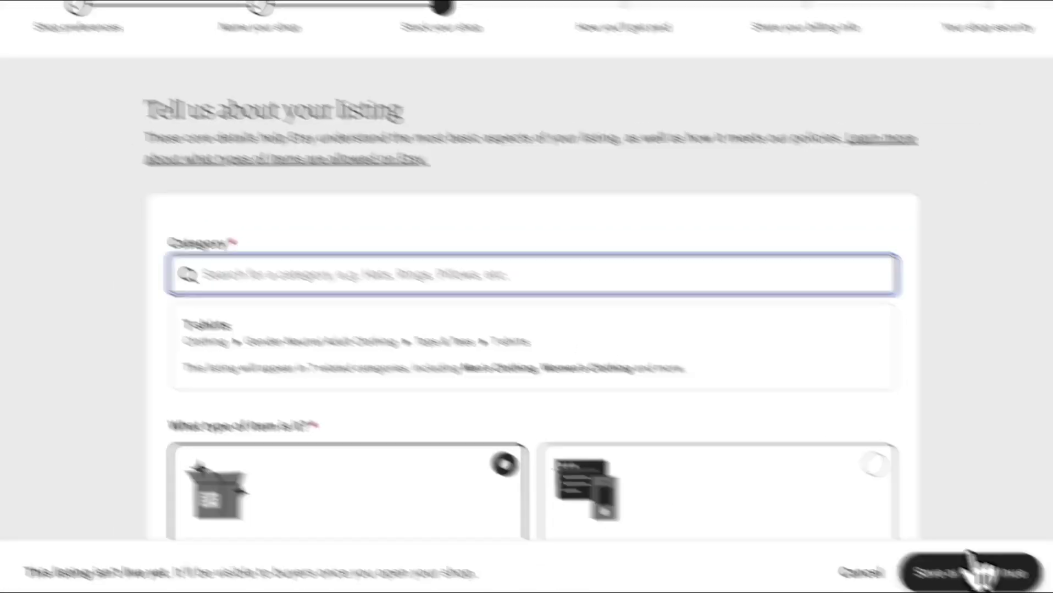
click(976, 571)
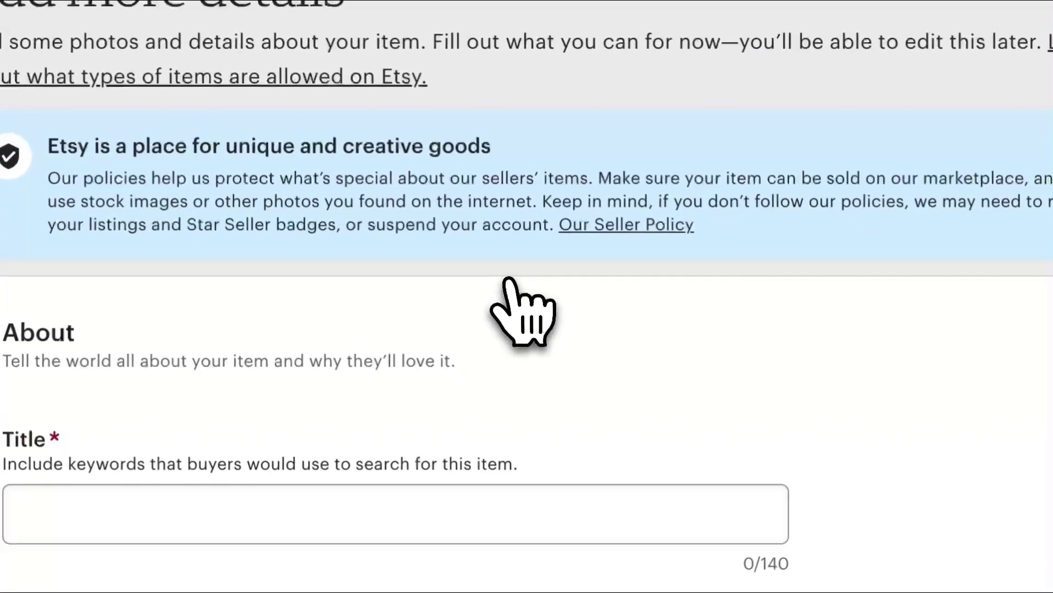
scroll(570, 250, down, 5)
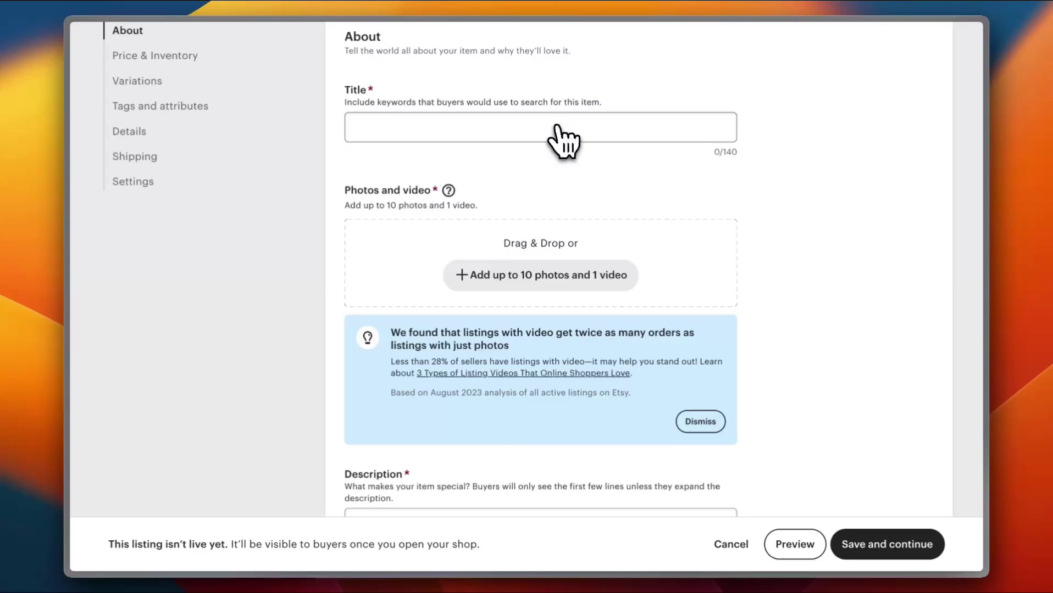
scroll(541, 276, down, 5)
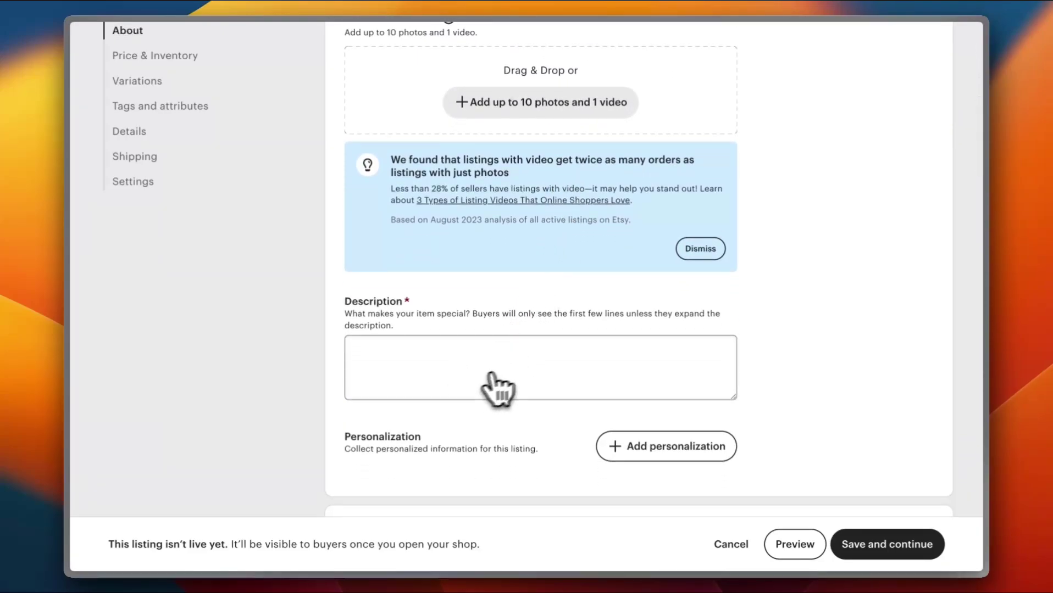
scroll(497, 390, down, 8)
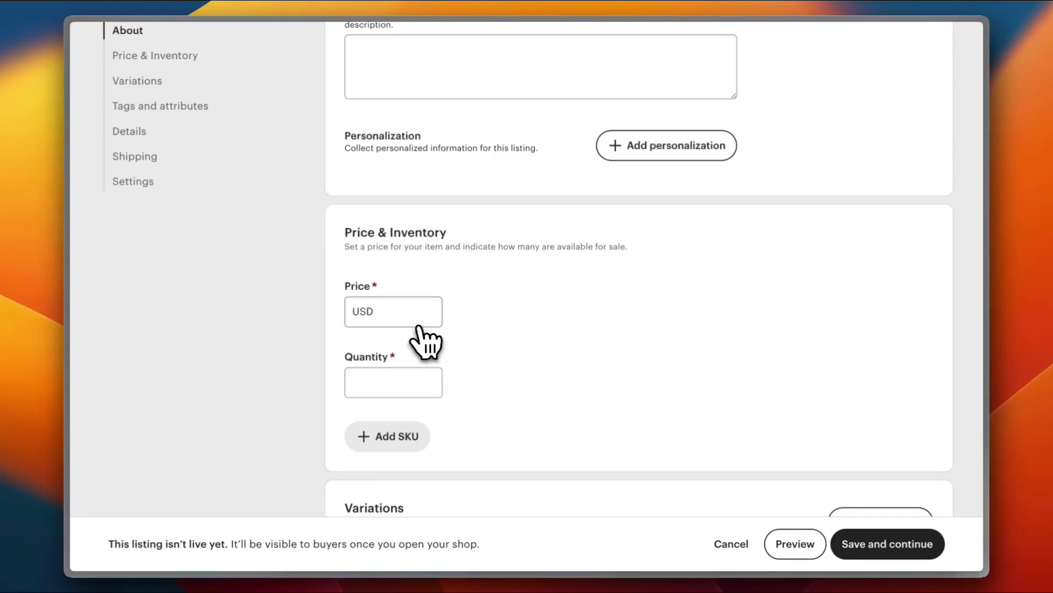
click(397, 383)
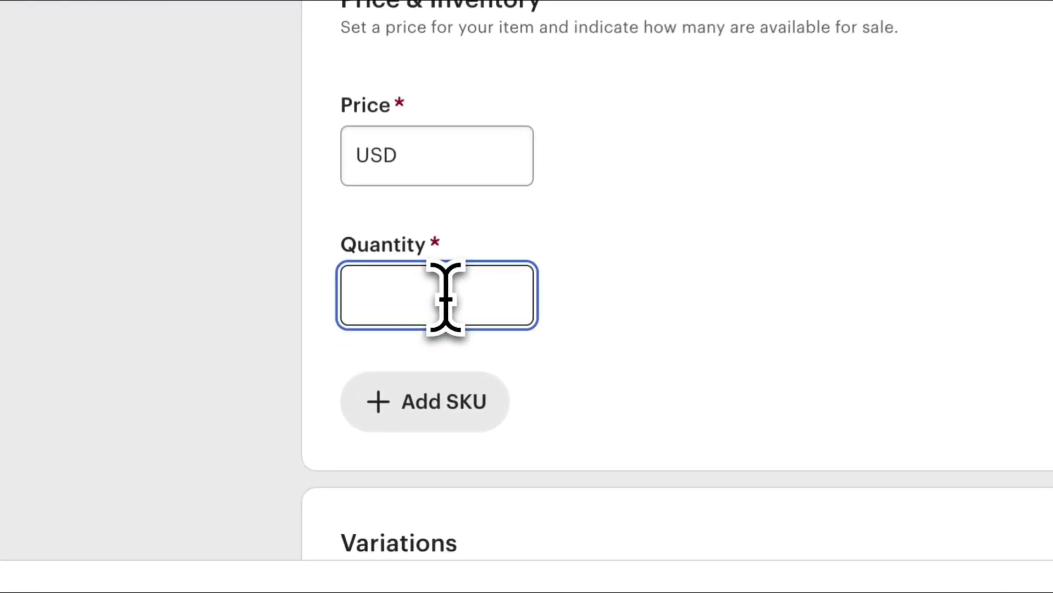
text(100)
scroll(549, 352, down, 4)
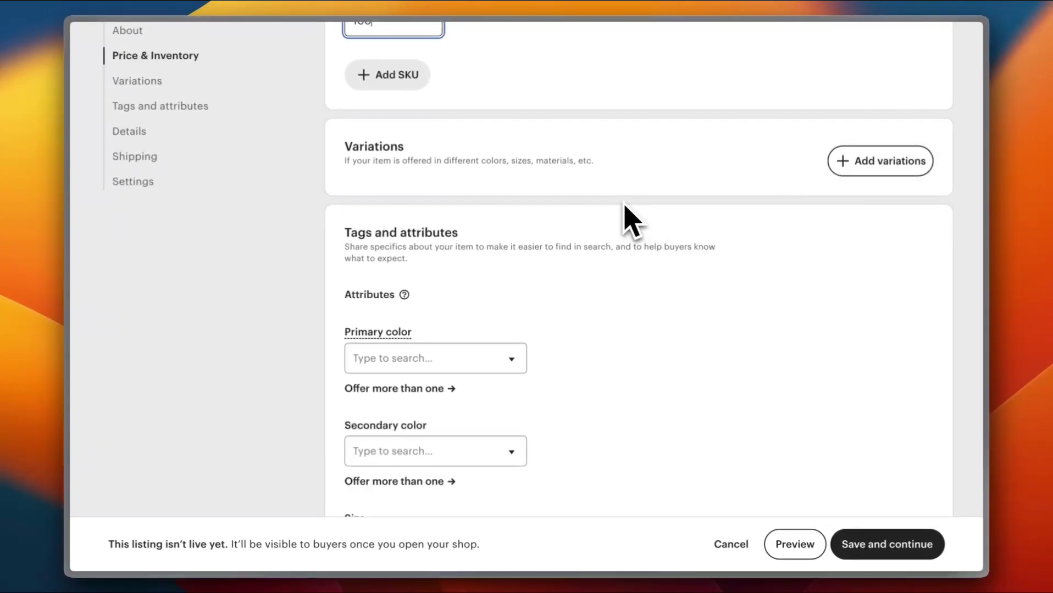
scroll(627, 212, down, 4)
click(527, 216)
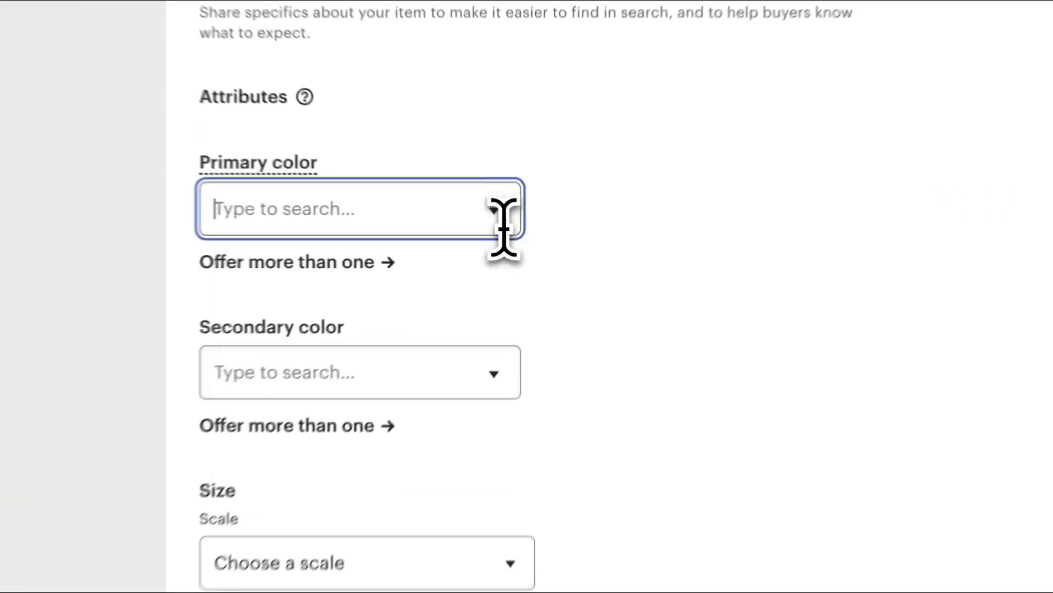
click(588, 215)
scroll(588, 215, down, 3)
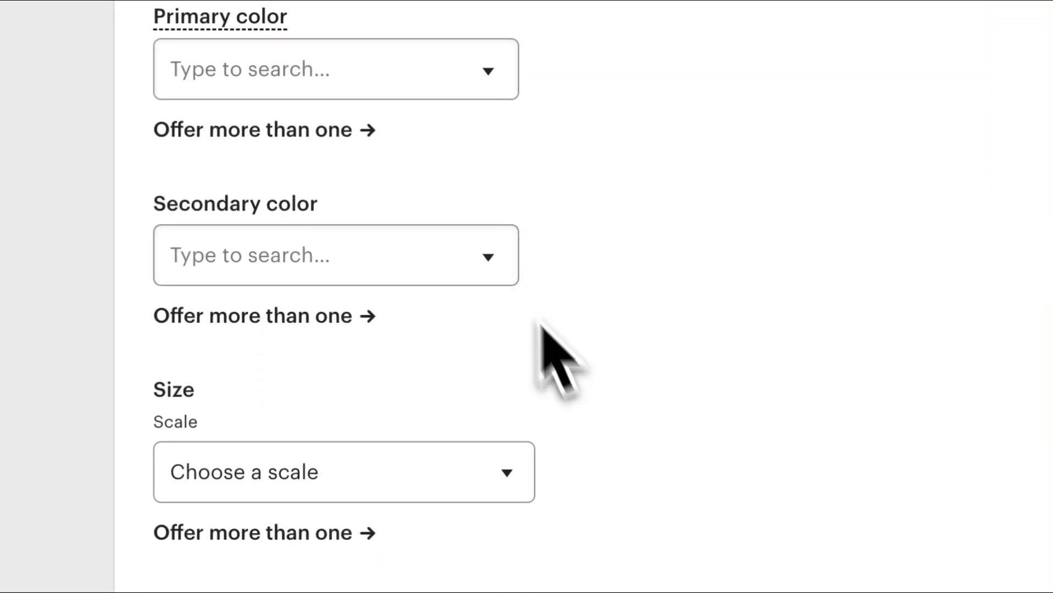
scroll(544, 329, down, 10)
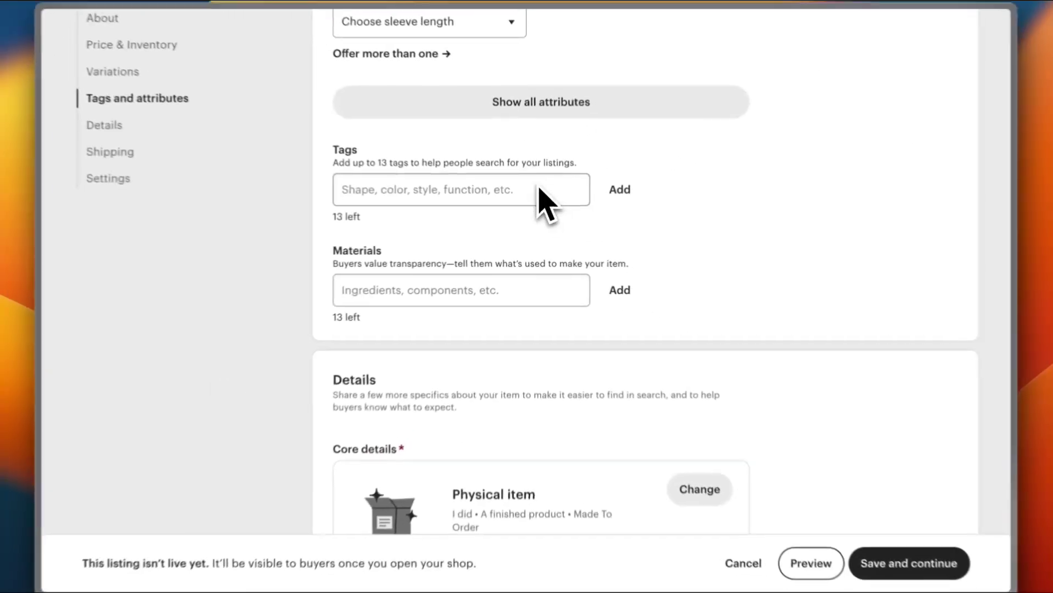
scroll(539, 190, down, 9)
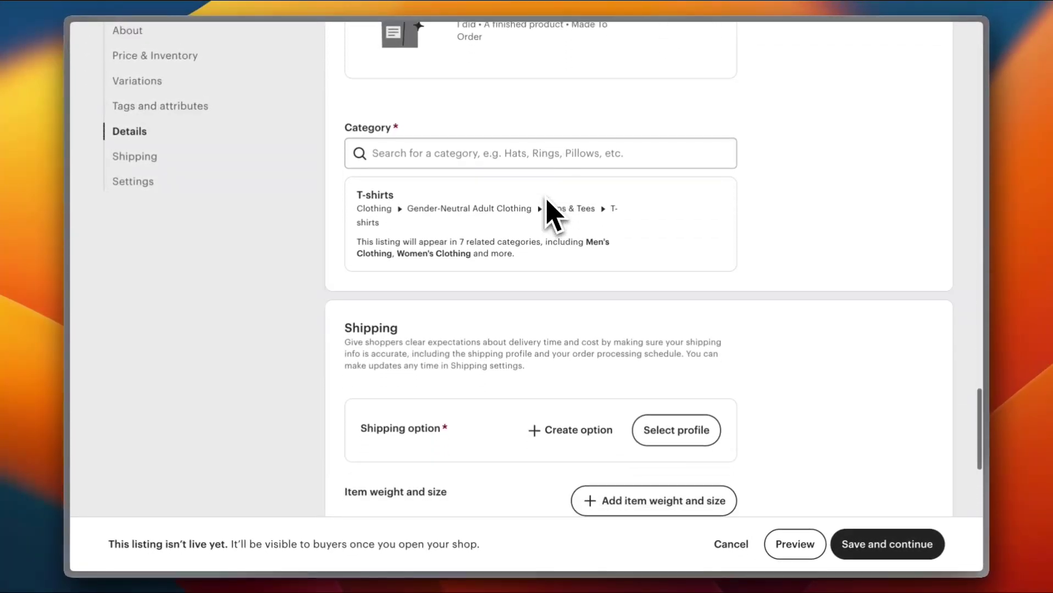
scroll(547, 212, down, 5)
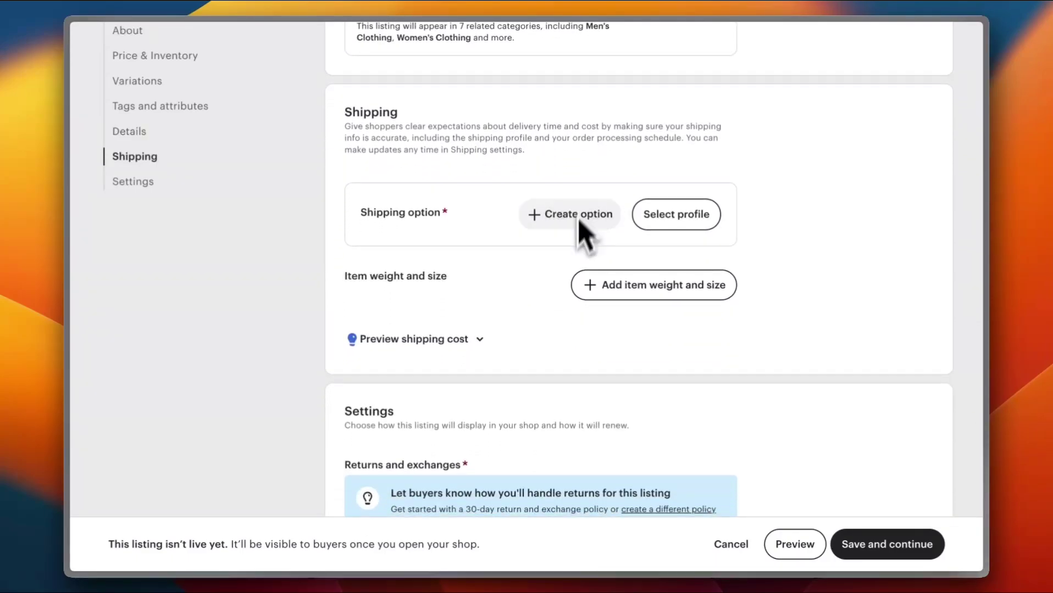
scroll(564, 329, down, 8)
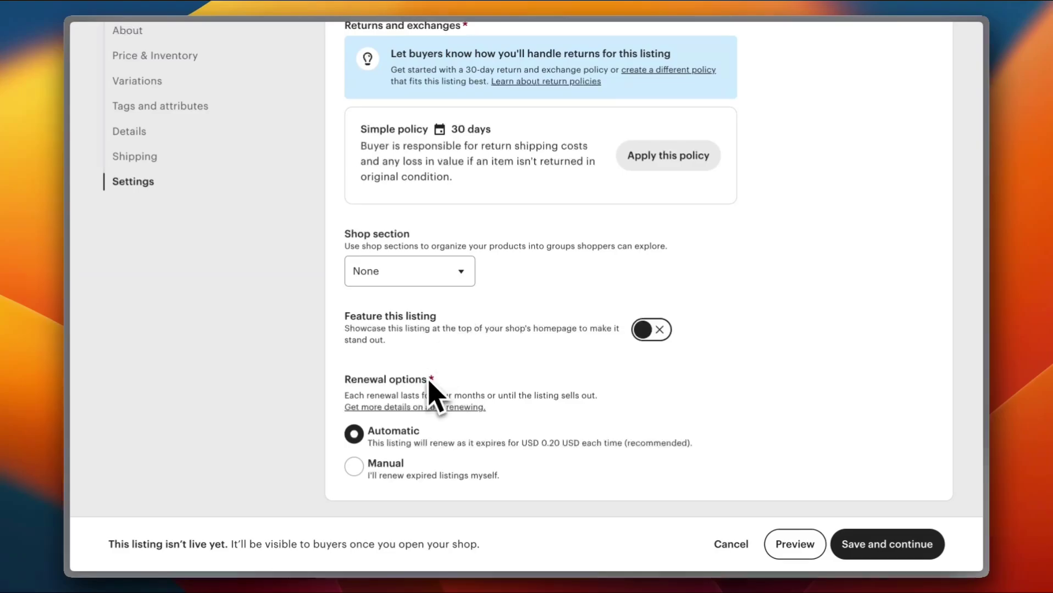
scroll(611, 337, up, 20)
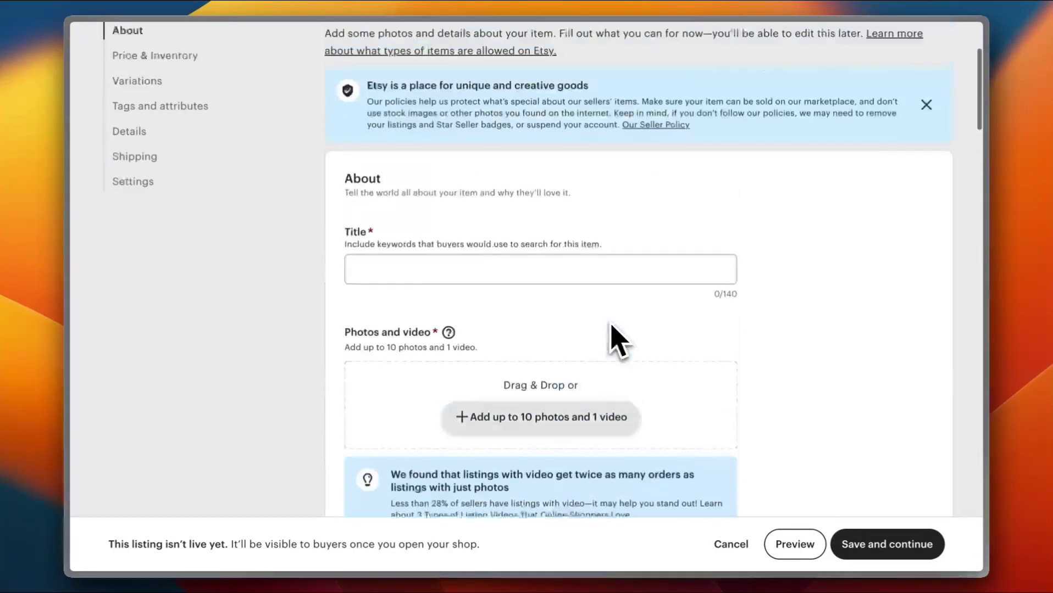
scroll(610, 336, down, 3)
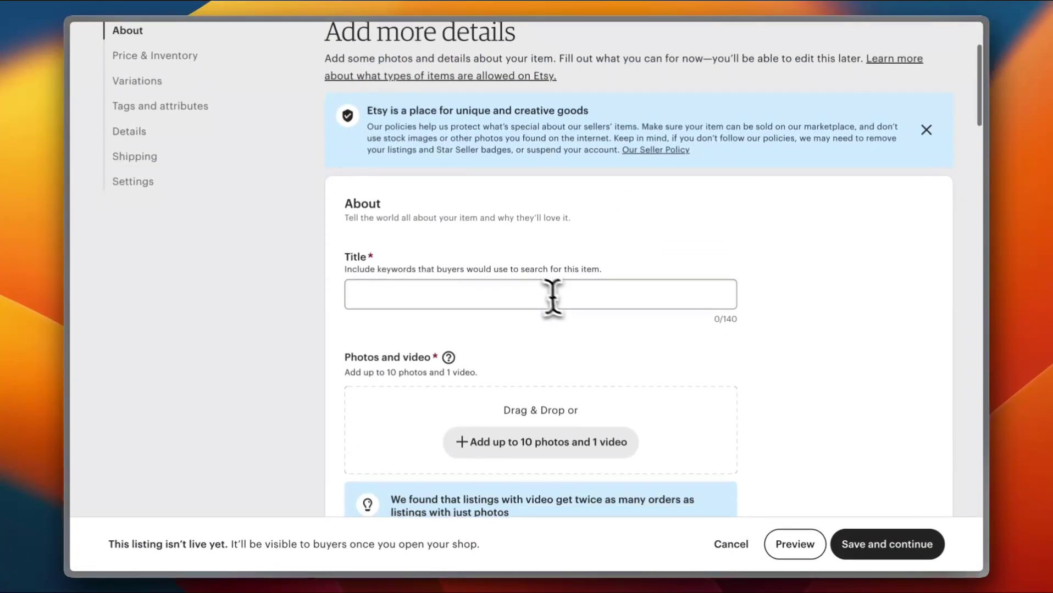
Step: Title the listing 'tshirts', upload a photo, and describe it as 'I sell awesome tshirts'
click(539, 292)
text(tshi)
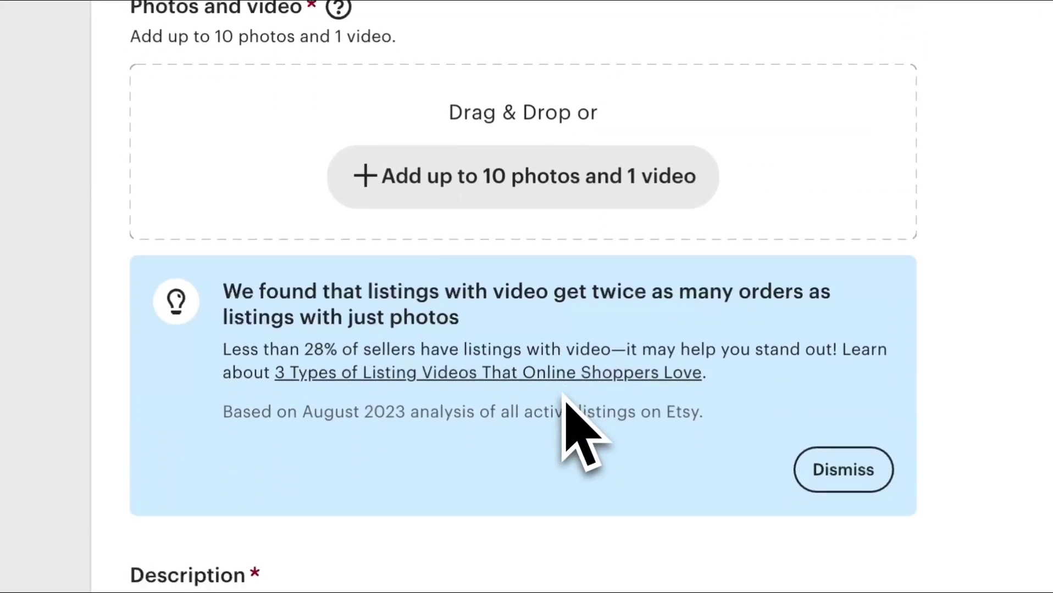
click(521, 204)
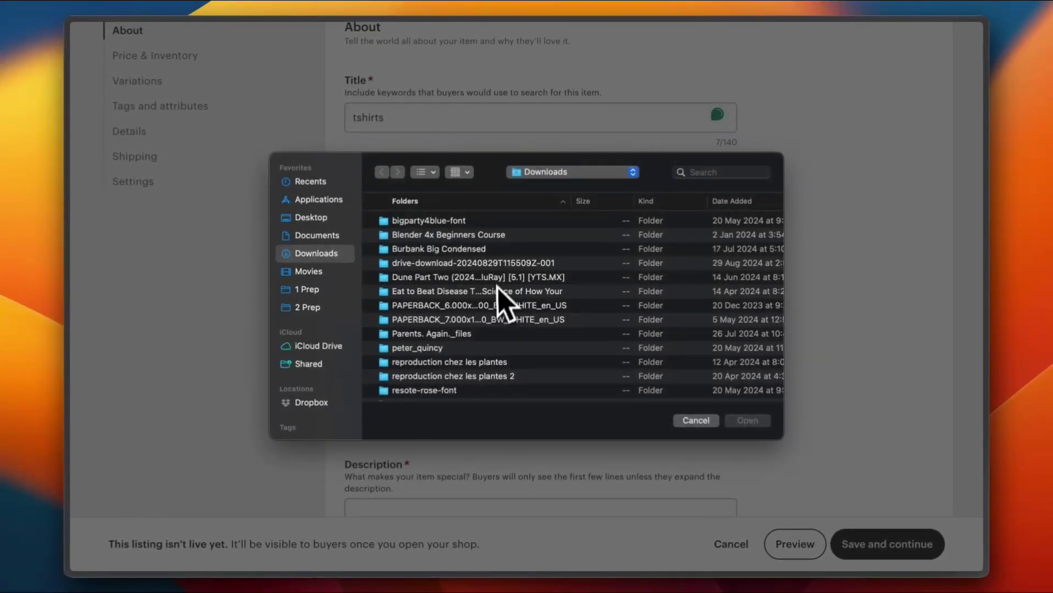
scroll(498, 306, down, 8)
double_click(483, 253)
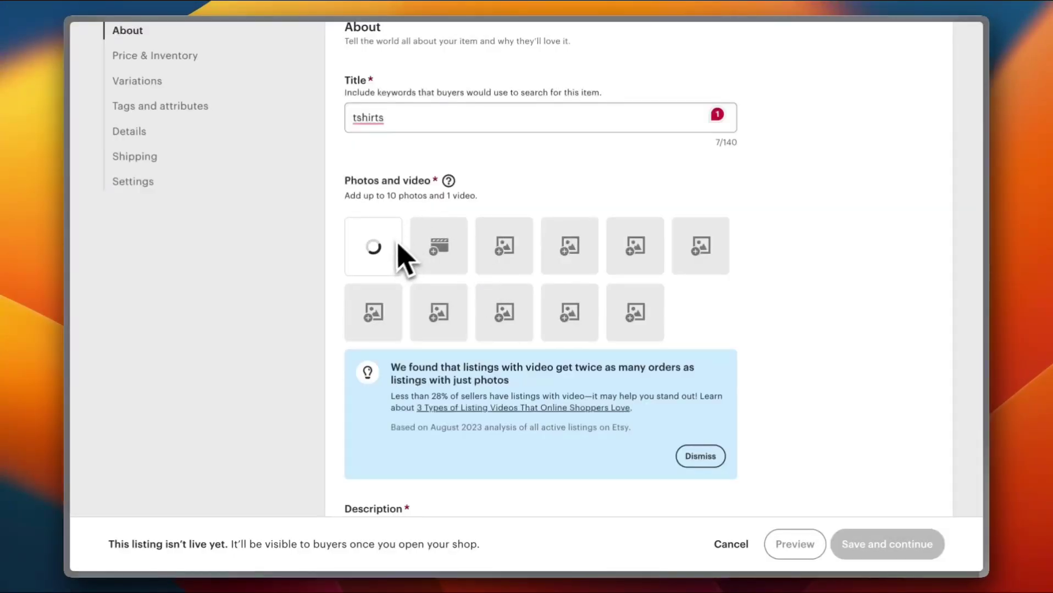
scroll(405, 259, down, 5)
click(439, 306)
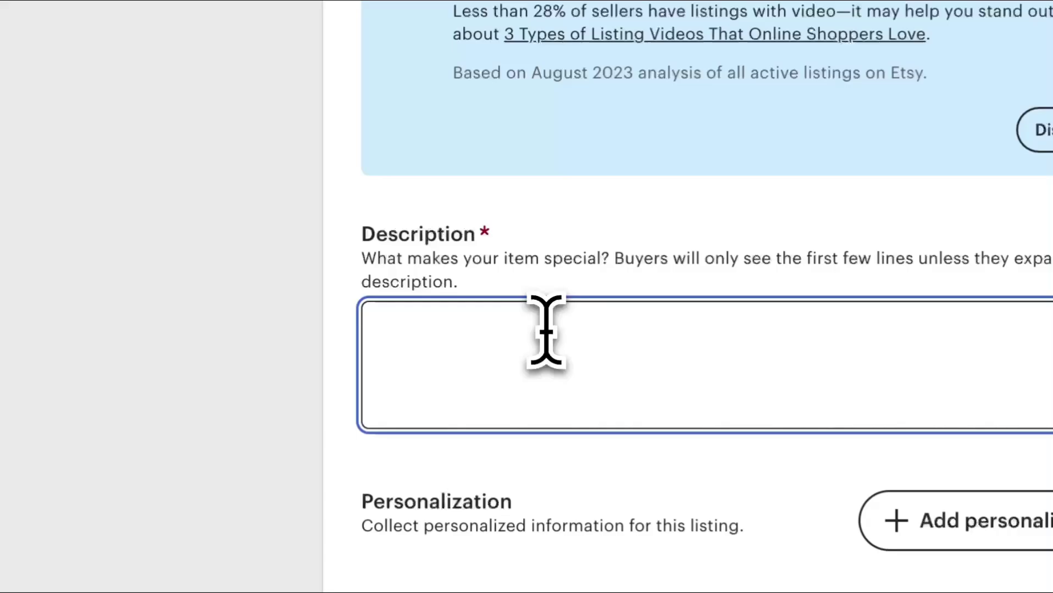
text(I sell)
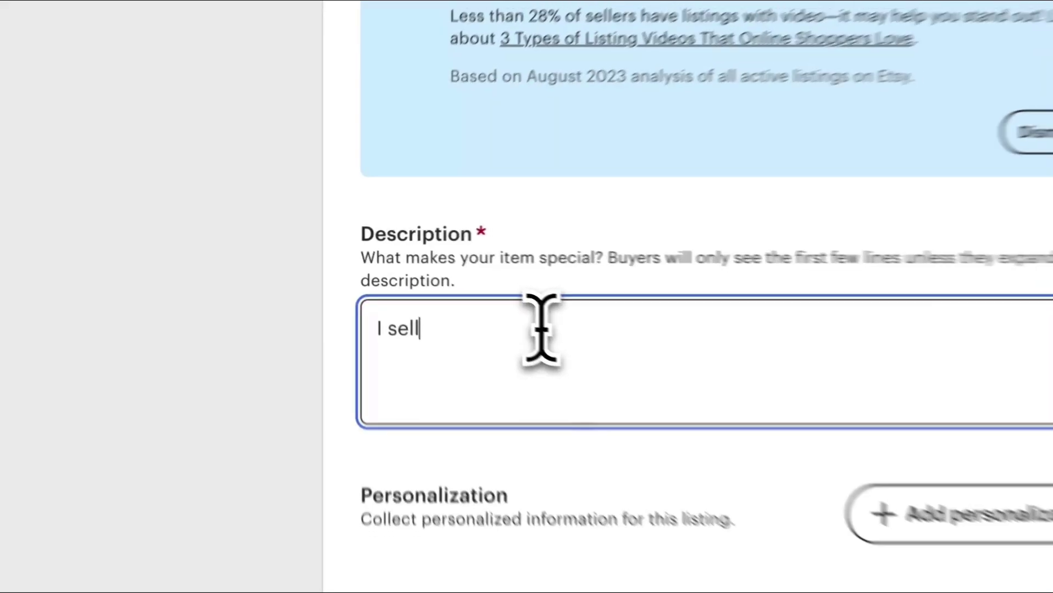
text( awesome tshirts)
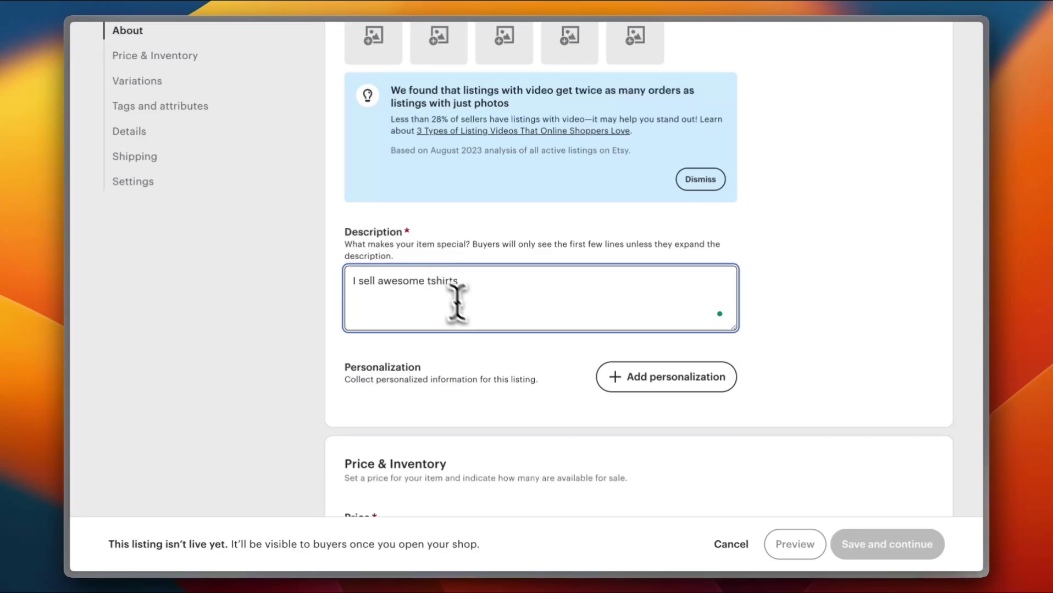
Step: Scroll through the listing form to review it while the photo finishes uploading
scroll(457, 302, down, 5)
scroll(432, 357, down, 4)
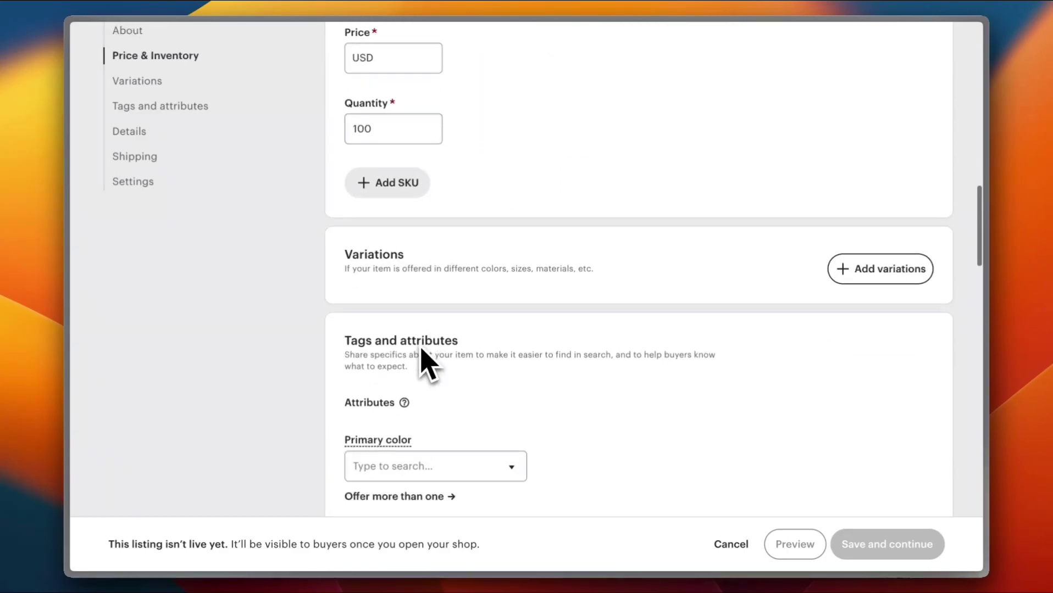
scroll(423, 352, down, 12)
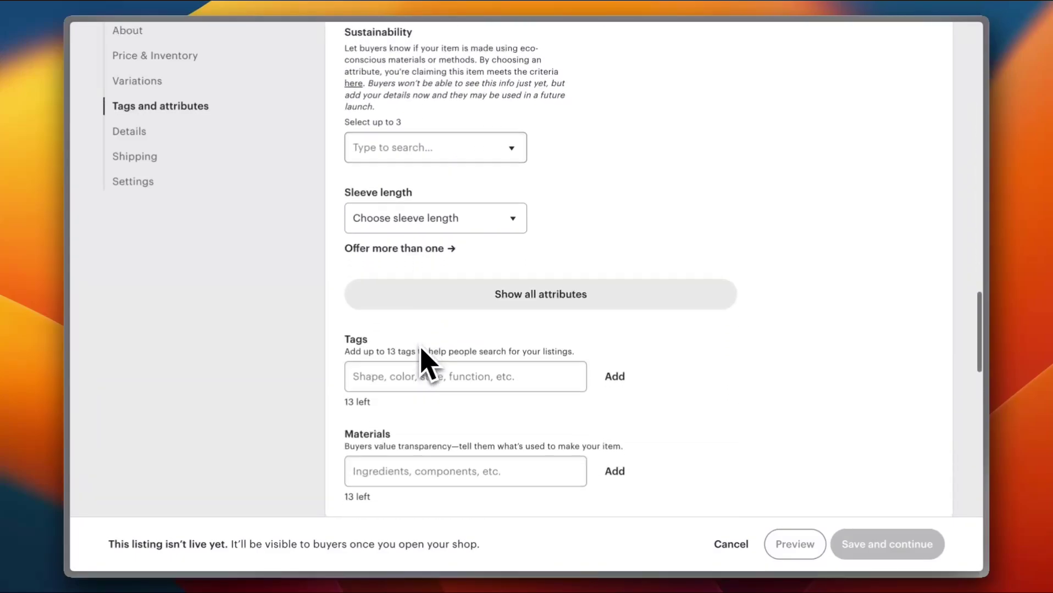
scroll(421, 354, down, 8)
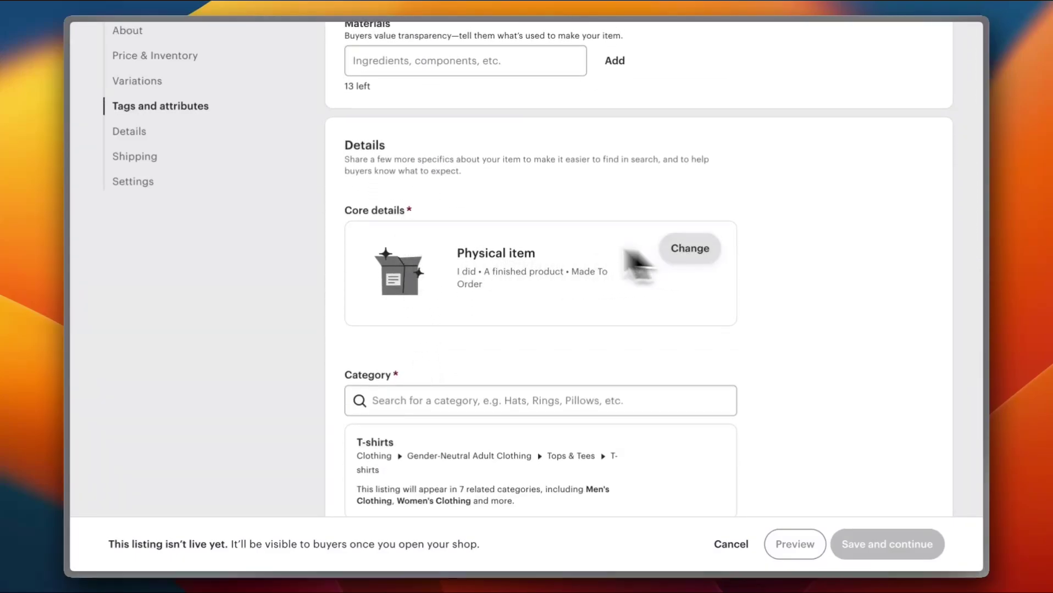
scroll(479, 247, down, 3)
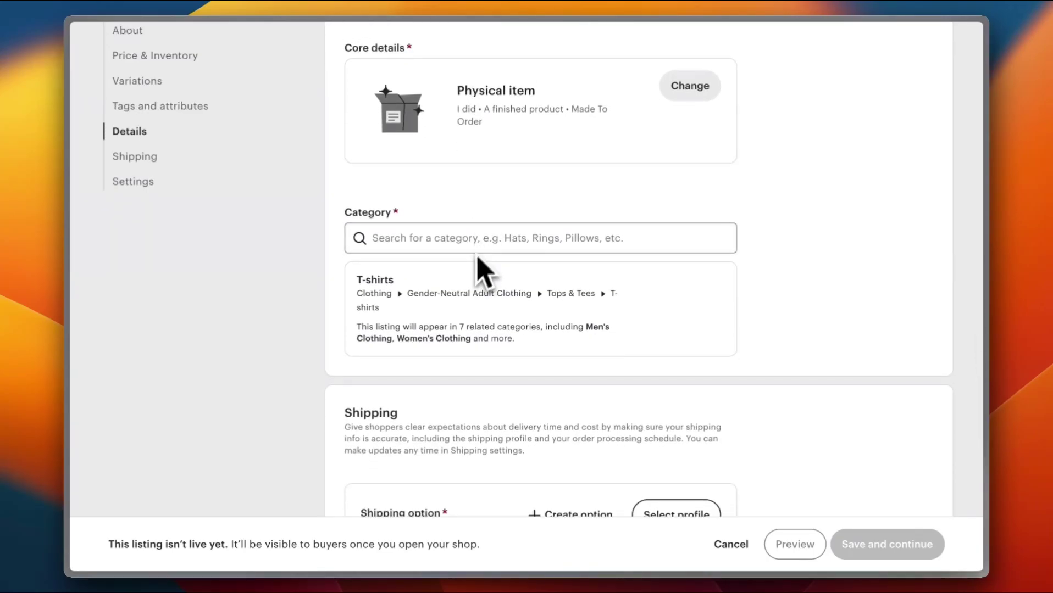
scroll(477, 258, down, 15)
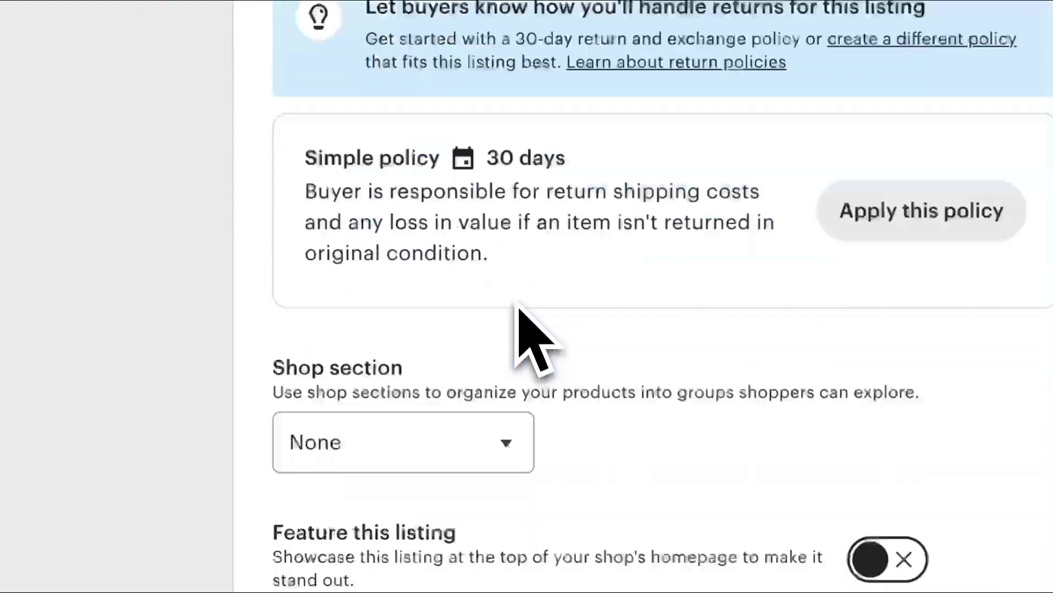
scroll(517, 312, down, 2)
scroll(505, 305, up, 20)
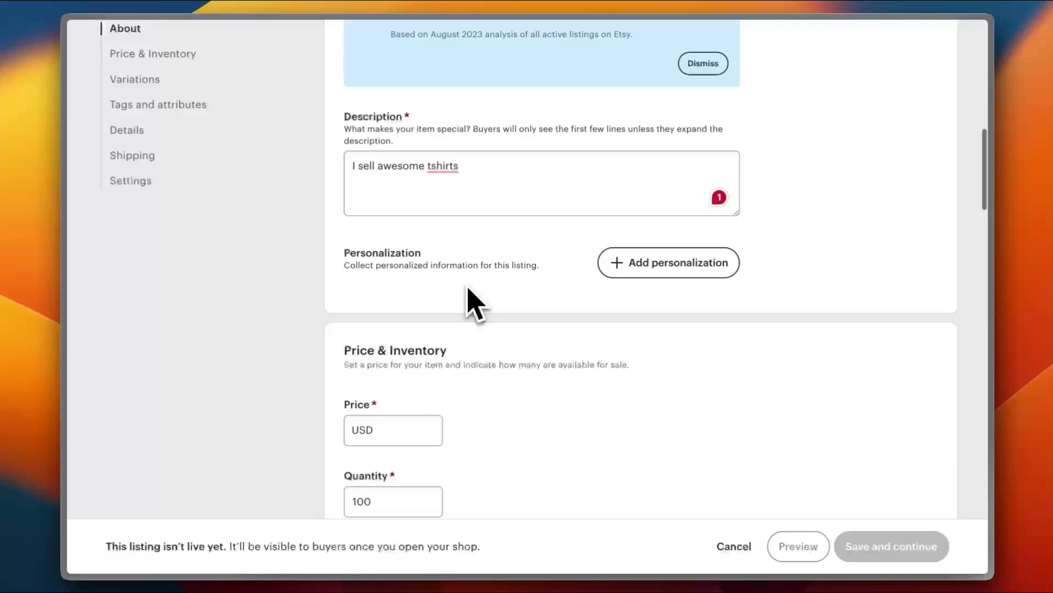
scroll(474, 304, up, 6)
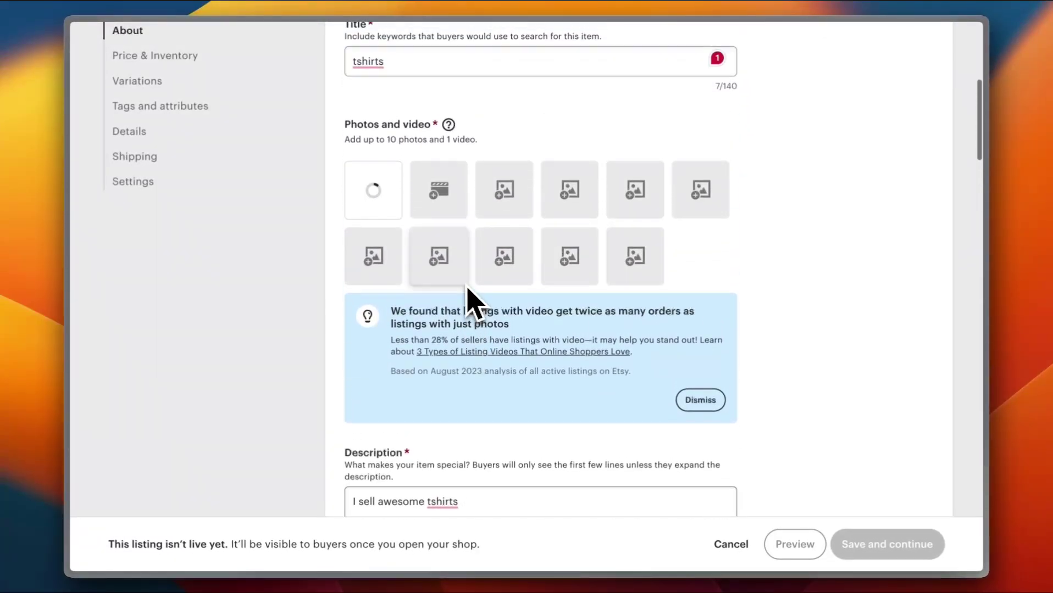
scroll(469, 294, up, 3)
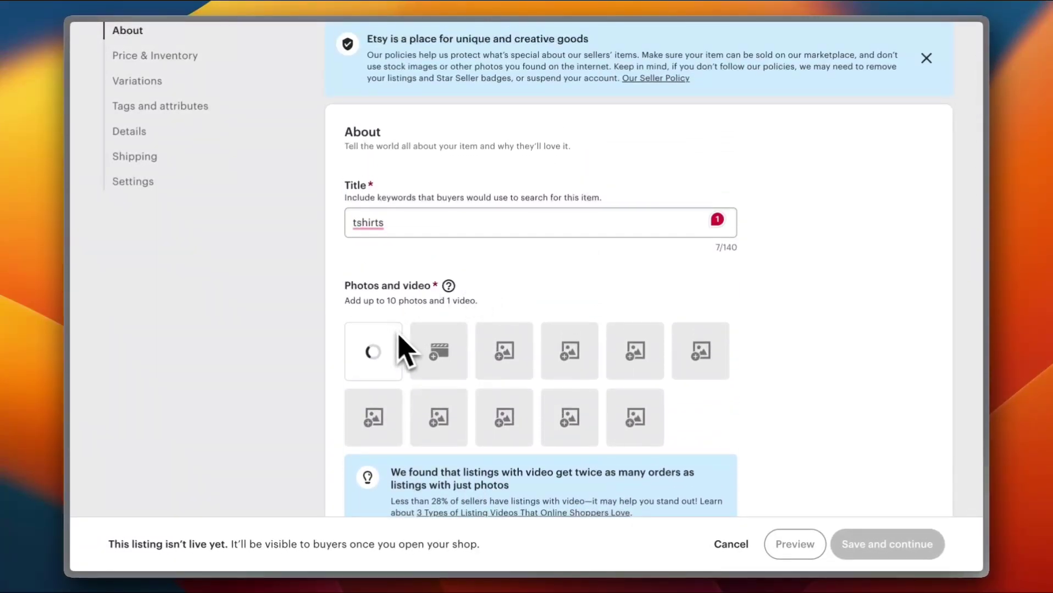
scroll(624, 294, down, 3)
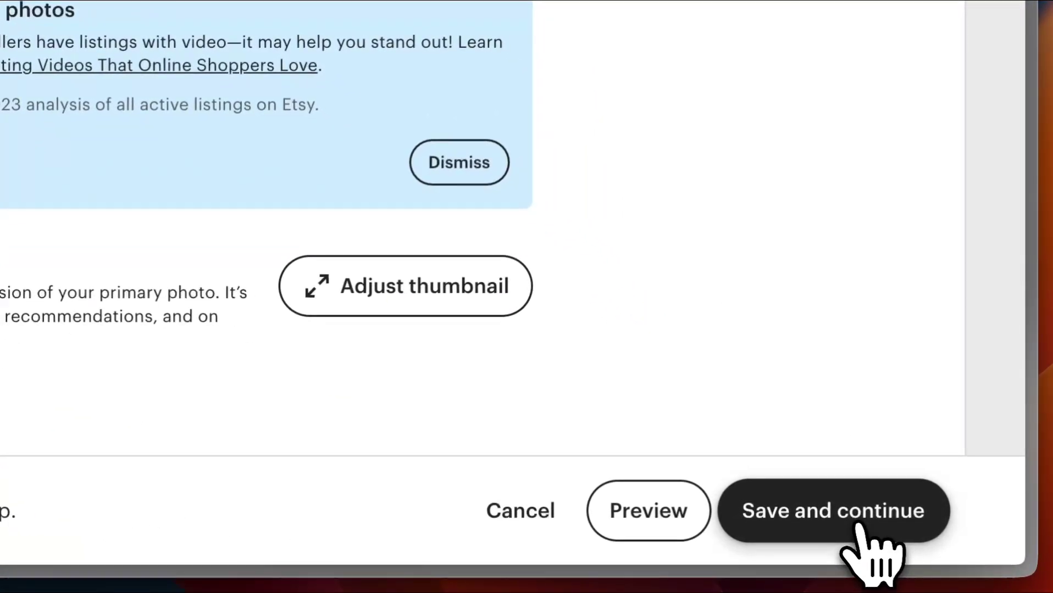
Step: Save the listing details and set the listing price to 30
click(857, 526)
scroll(489, 497, down, 5)
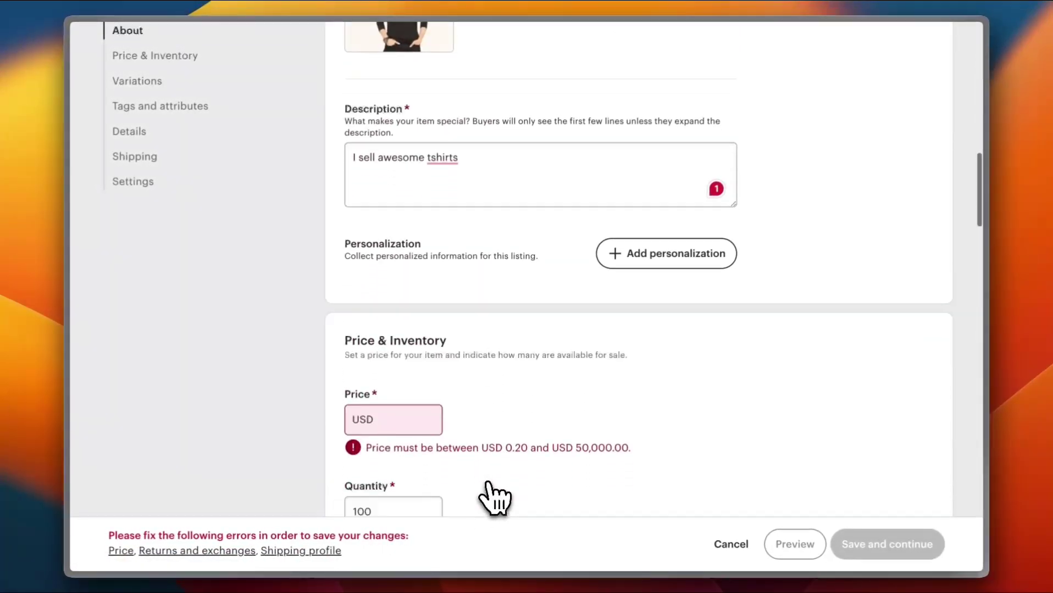
scroll(493, 499, down, 3)
click(409, 225)
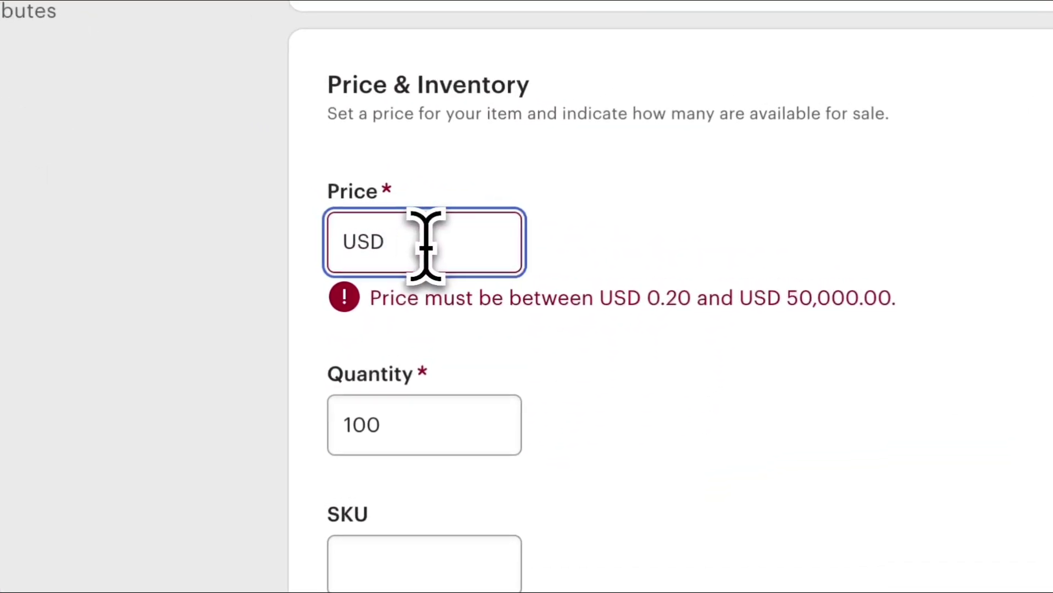
text(30)
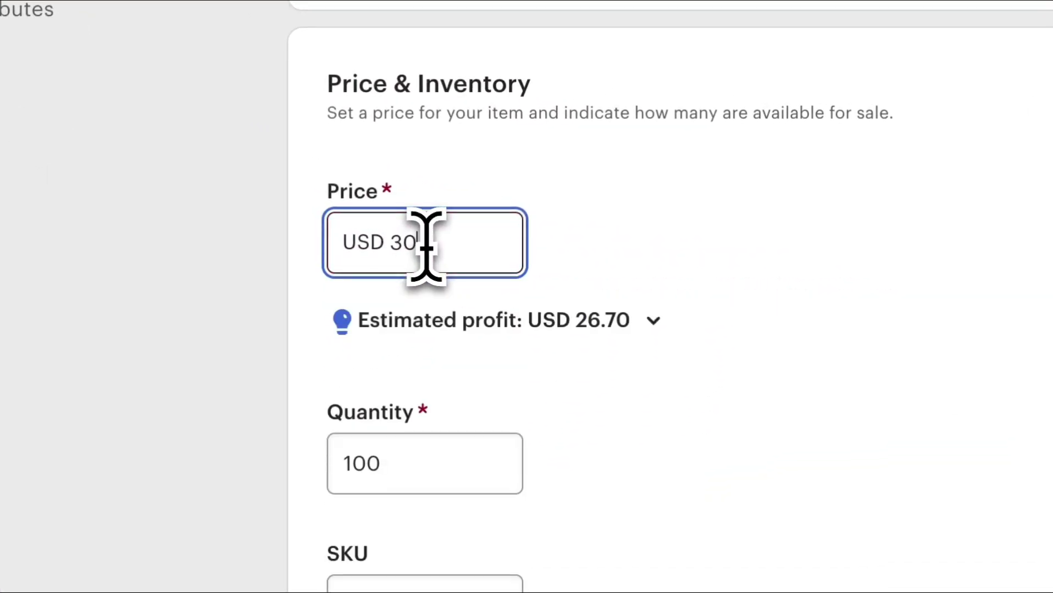
scroll(566, 366, down, 5)
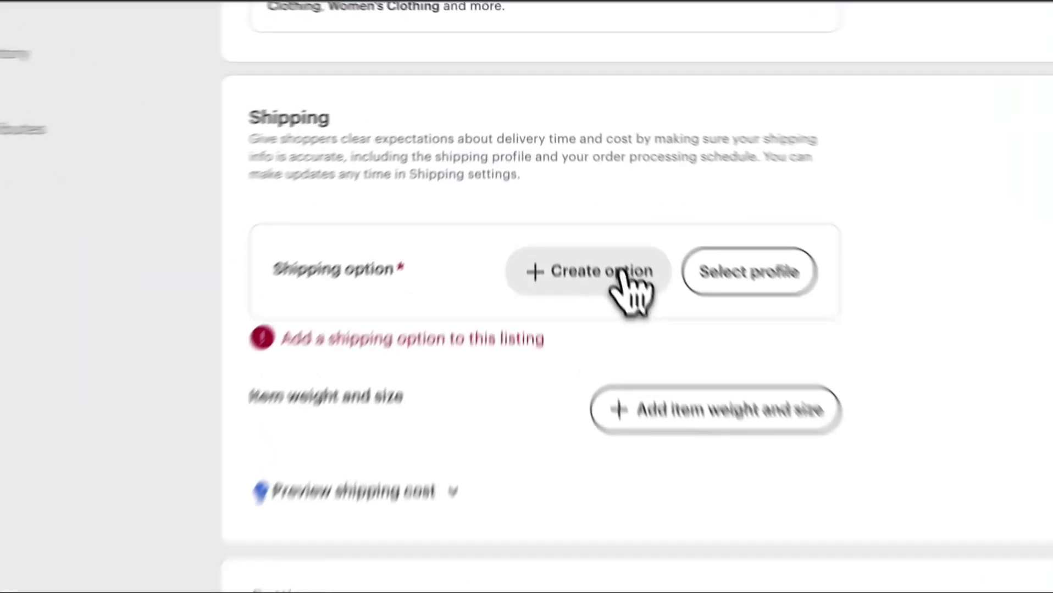
Step: Add calculated shipping with an origin ZIP code and 1-2 days processing time
click(592, 201)
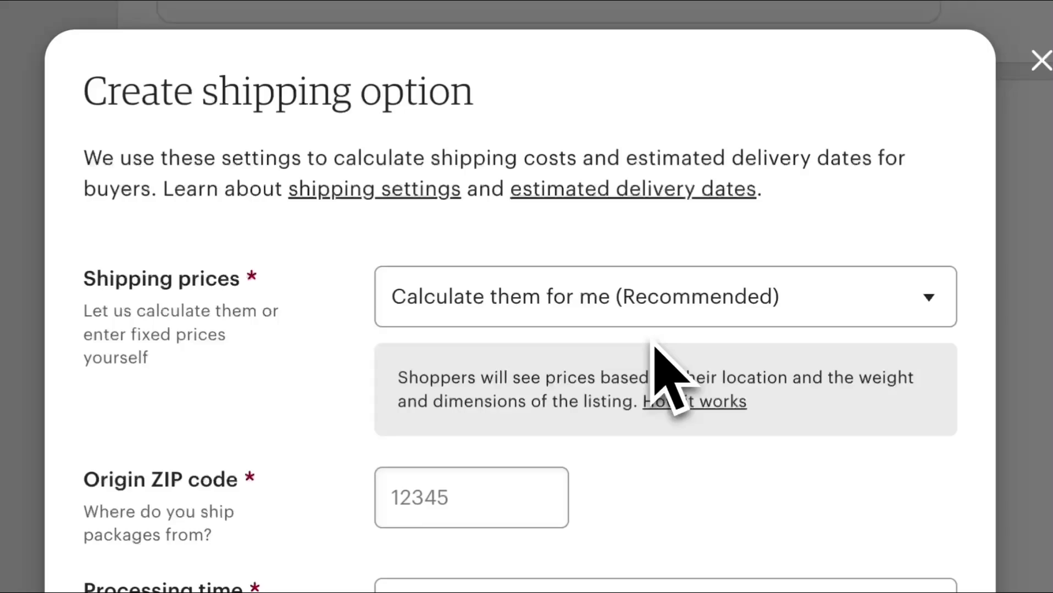
scroll(446, 300, down, 10)
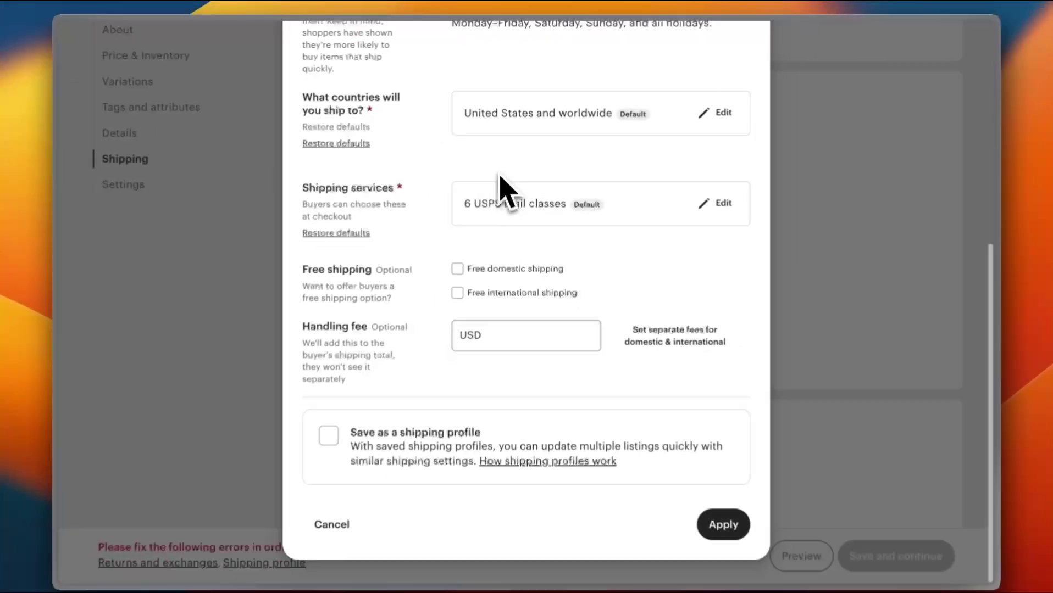
scroll(506, 200, up, 1)
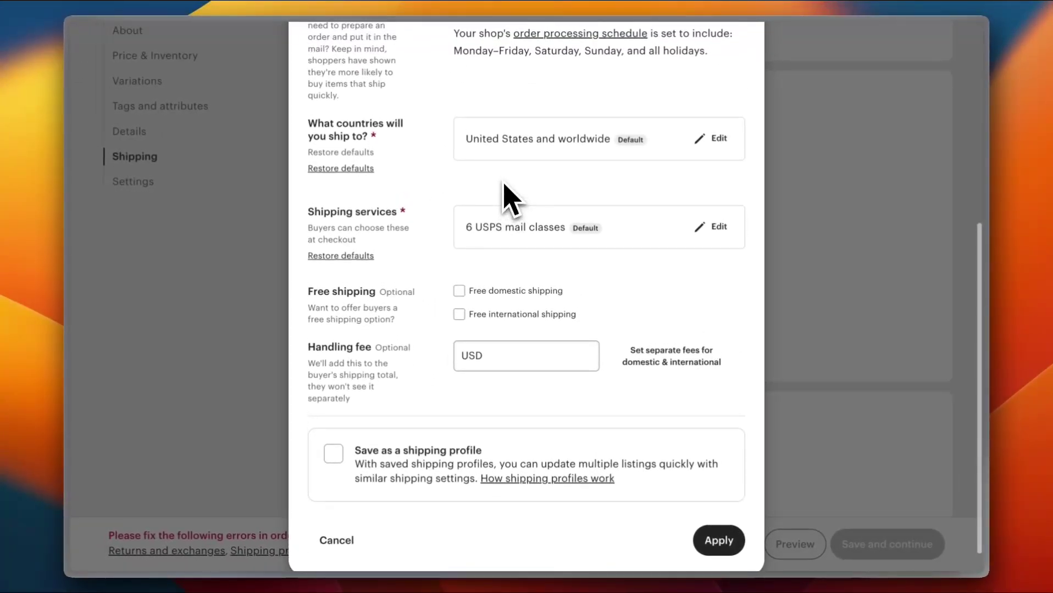
scroll(508, 200, up, 5)
click(569, 181)
click(550, 297)
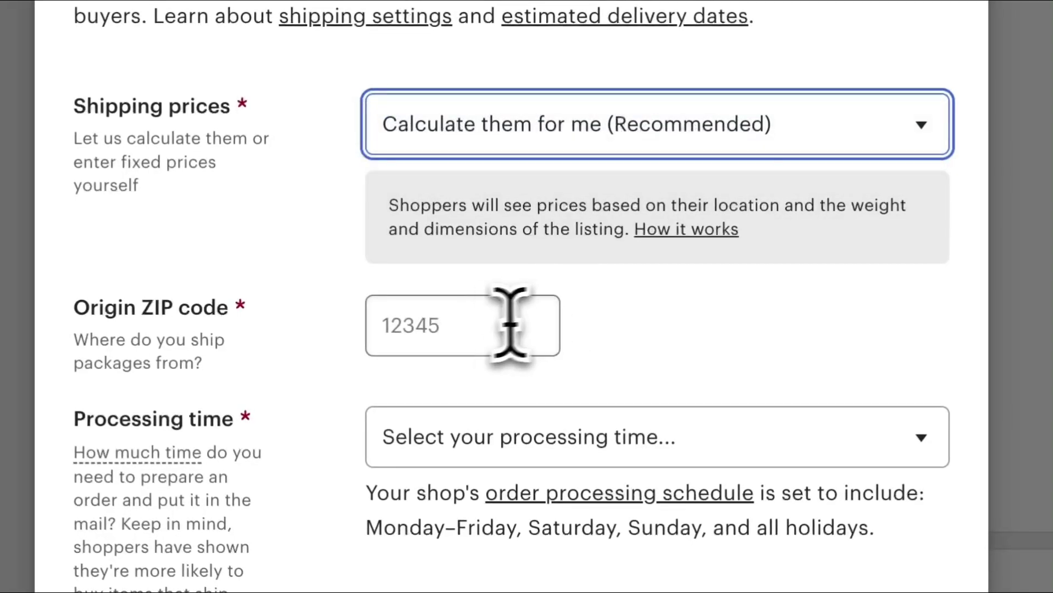
click(470, 325)
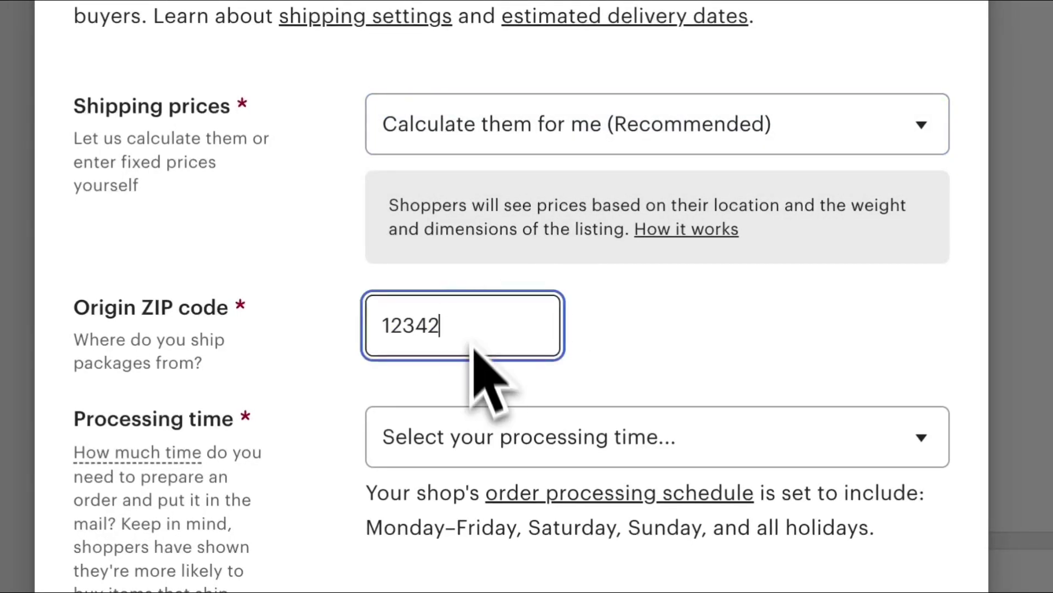
click(489, 470)
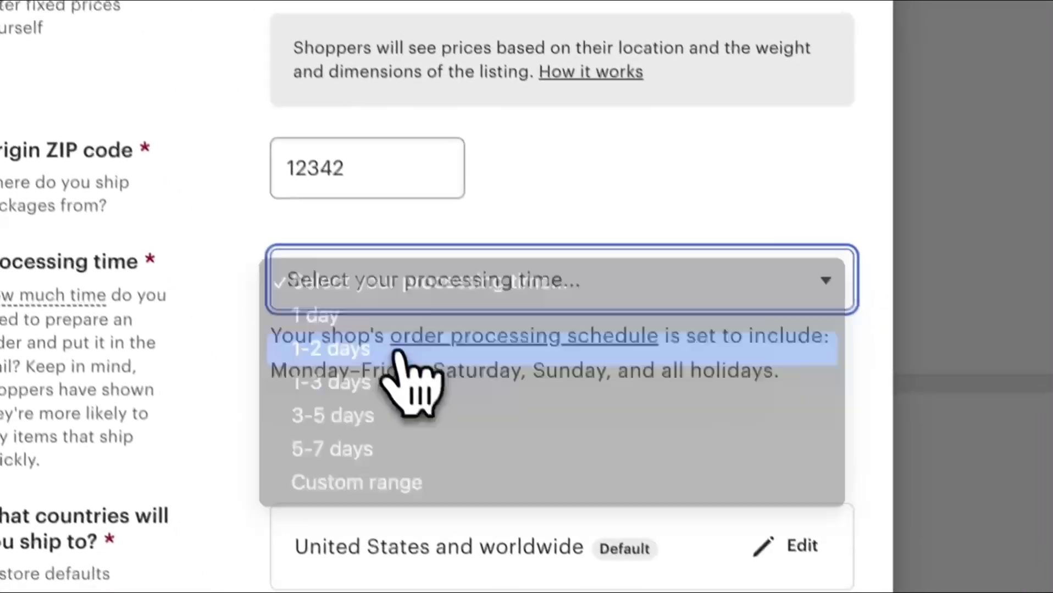
click(398, 357)
scroll(388, 364, down, 5)
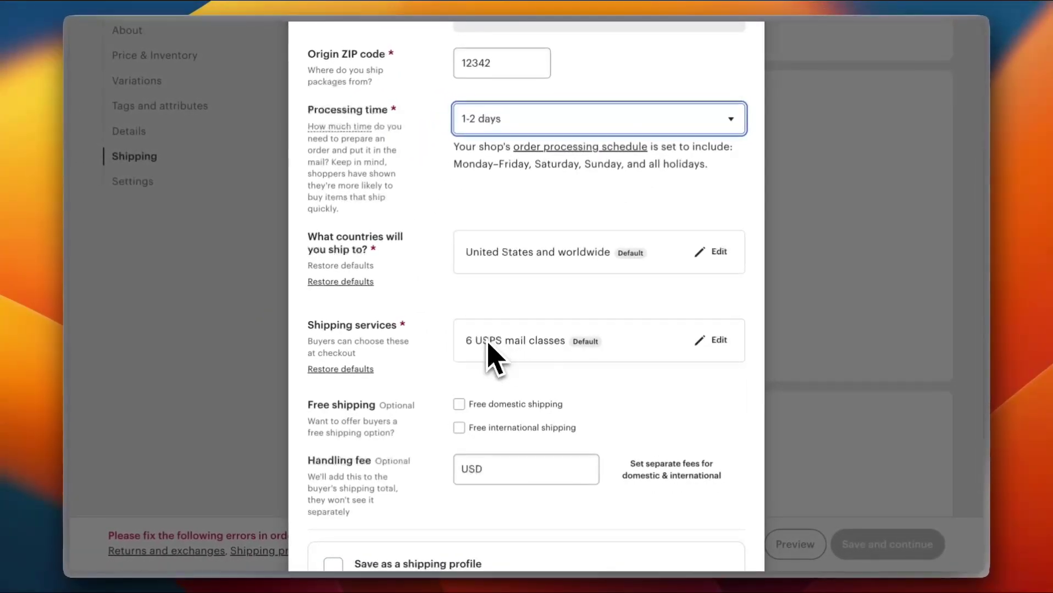
scroll(506, 350, down, 3)
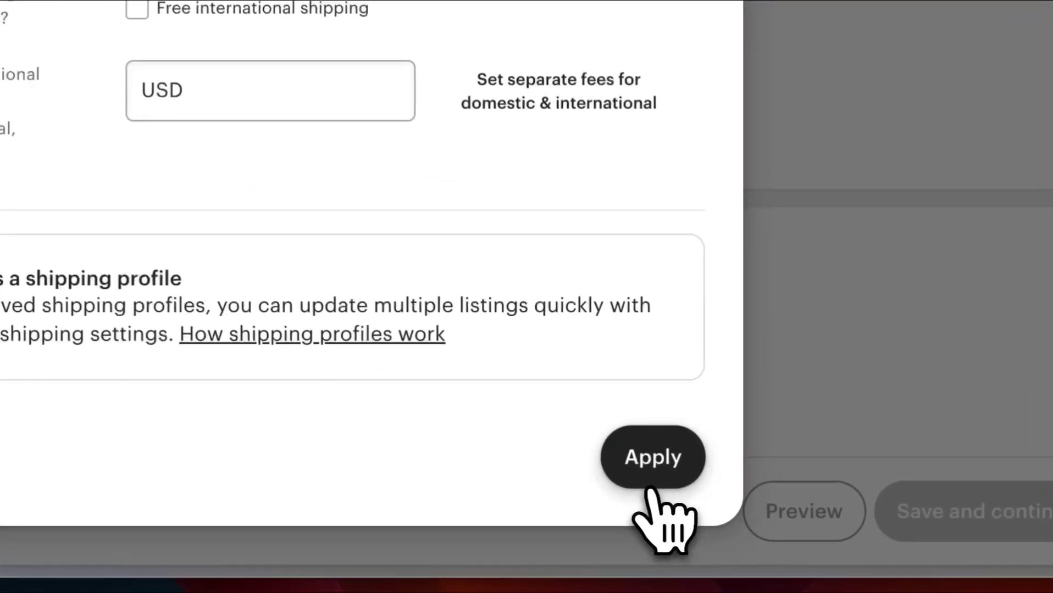
click(714, 522)
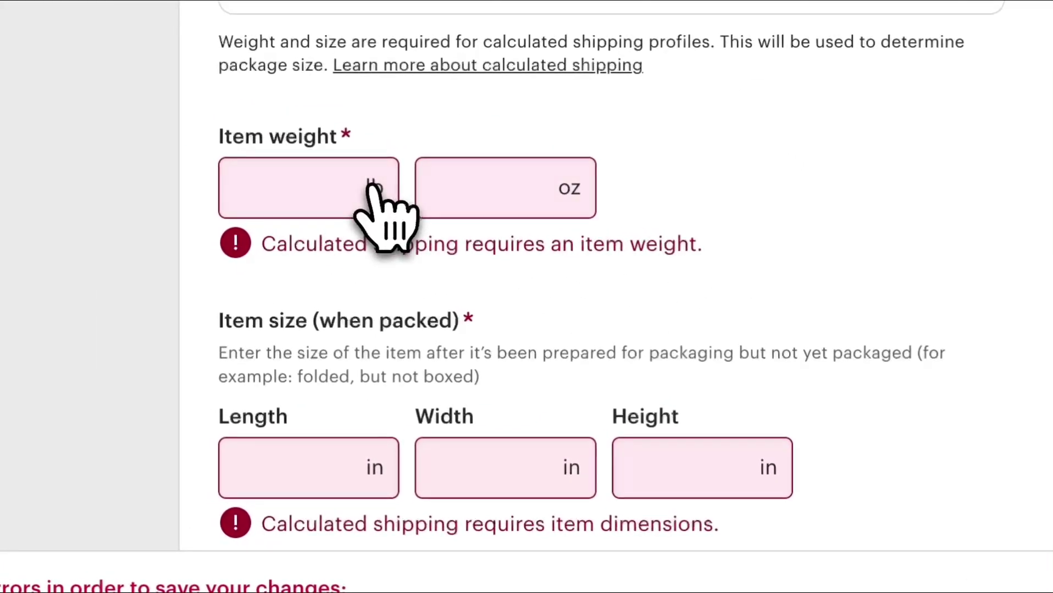
Step: Enter 2 lb item weight and 7 × 4 × 6 in packed dimensions
click(296, 184)
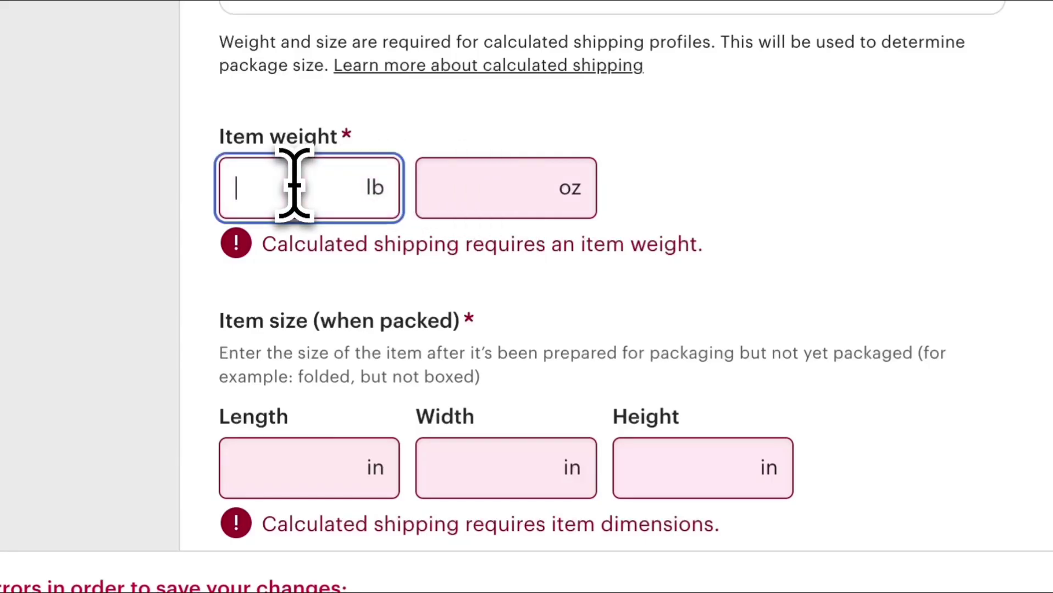
text(2)
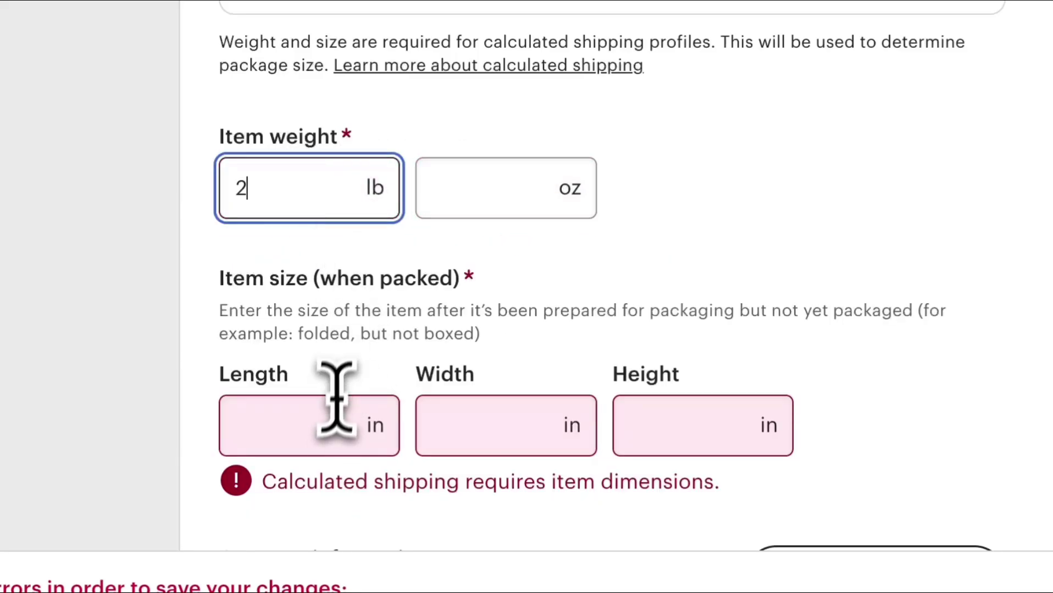
click(330, 431)
text(5)
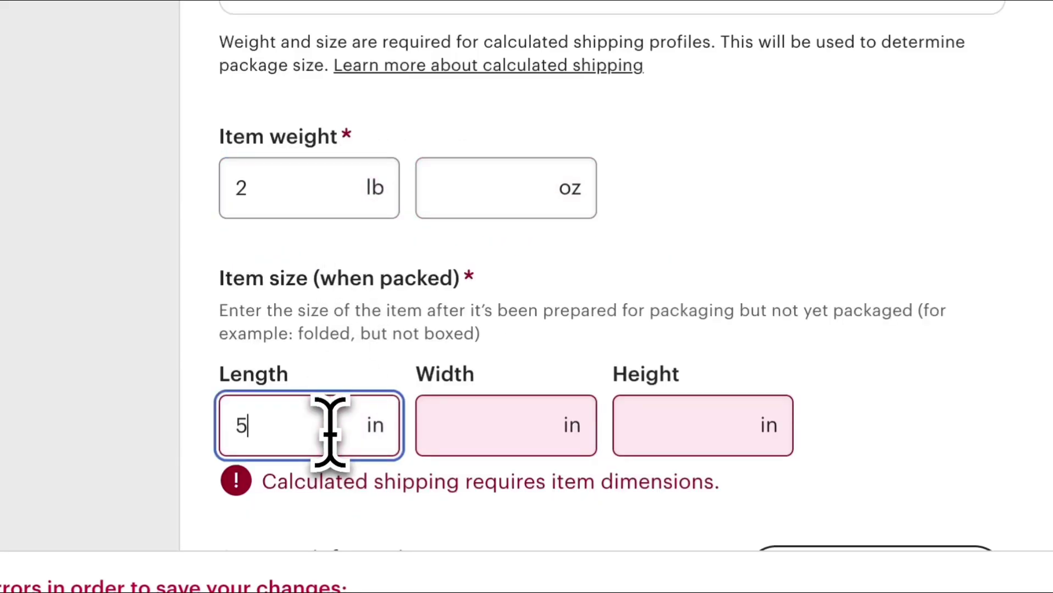
scroll(329, 430, down, 5)
click(500, 162)
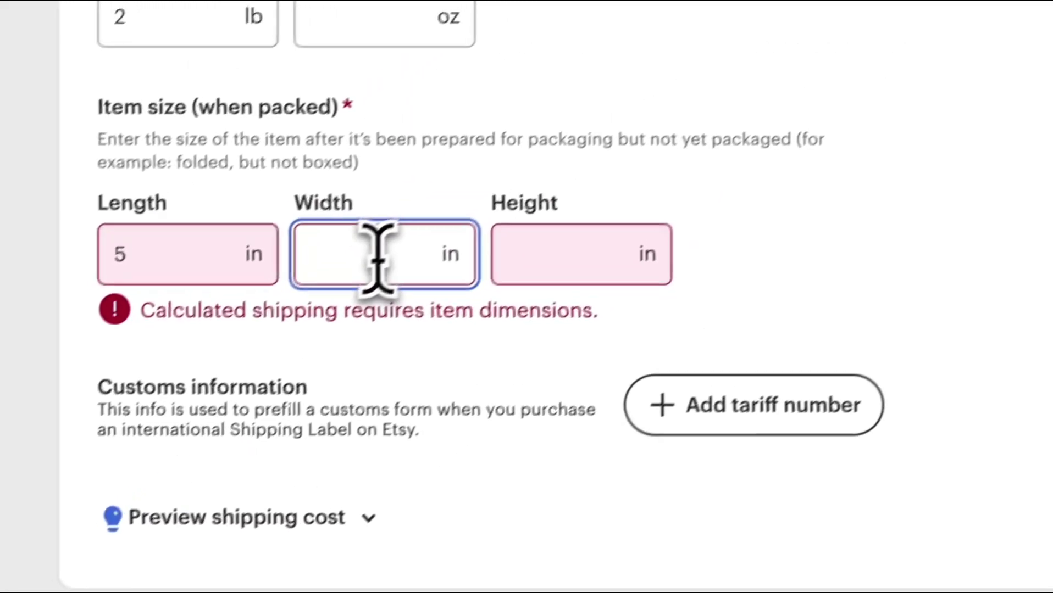
text(4)
click(673, 165)
text(6)
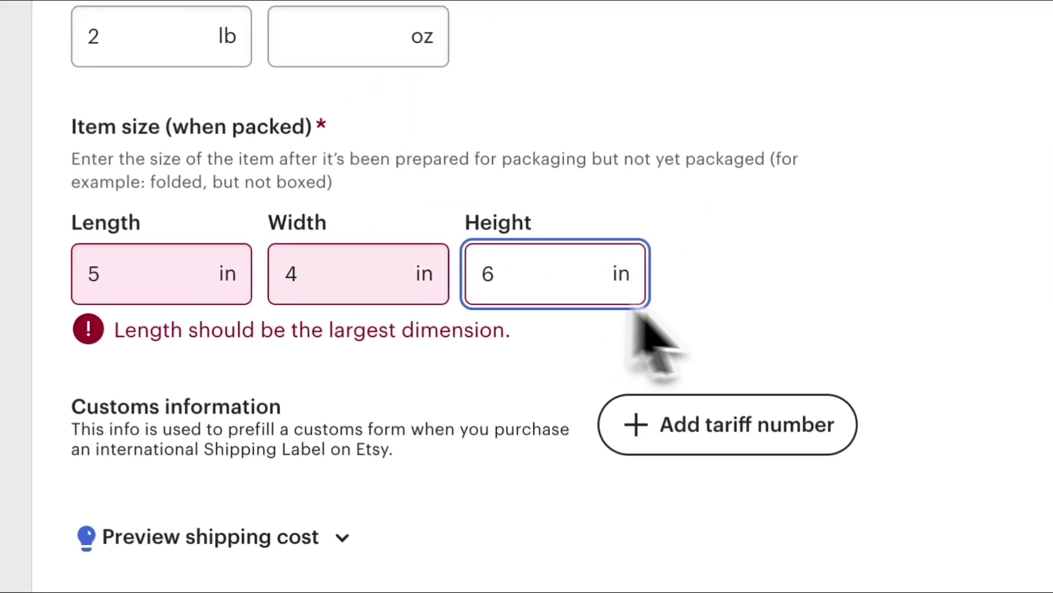
click(759, 334)
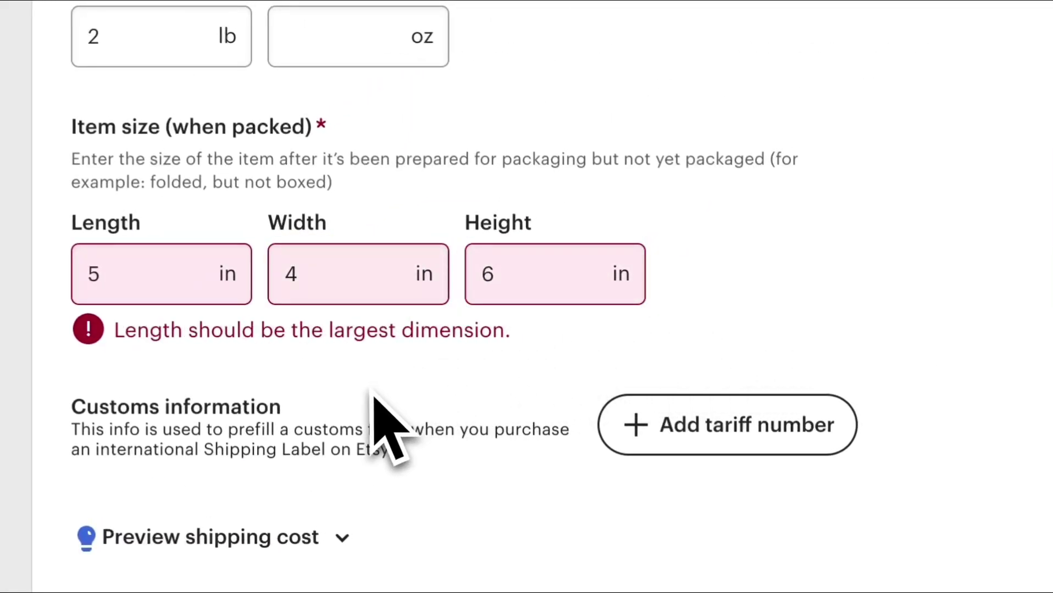
double_click(93, 273)
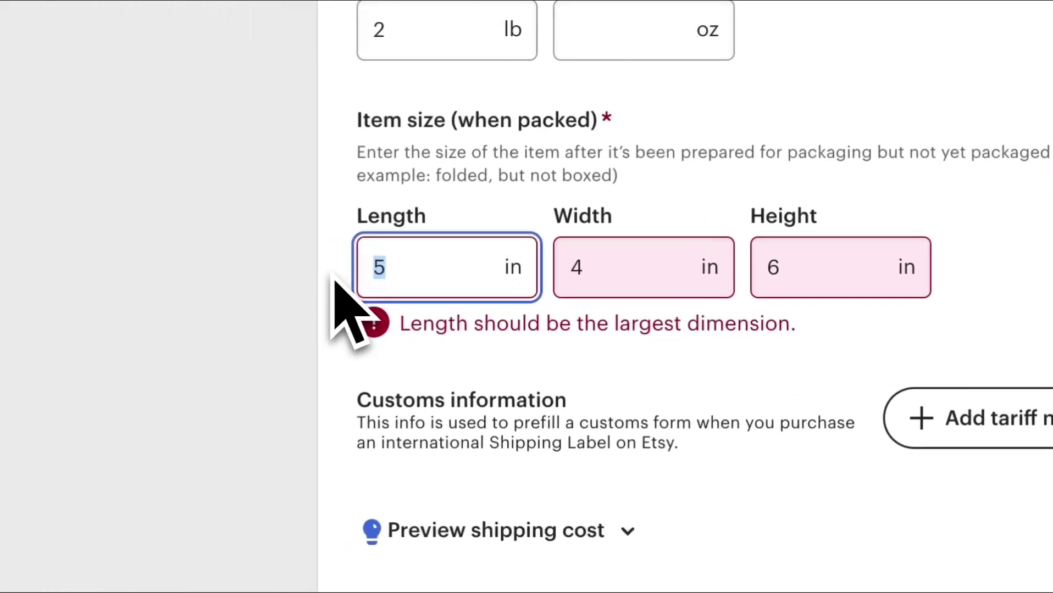
text(7)
scroll(360, 330, down, 15)
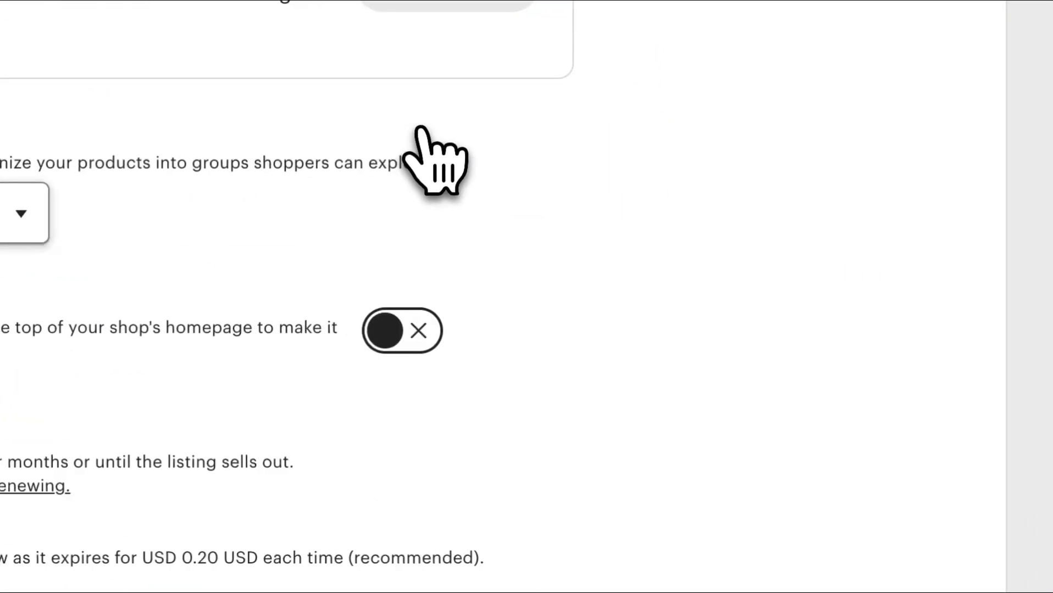
Step: Save the listing, skip adding more listings, and review the How you'll get paid form
click(802, 529)
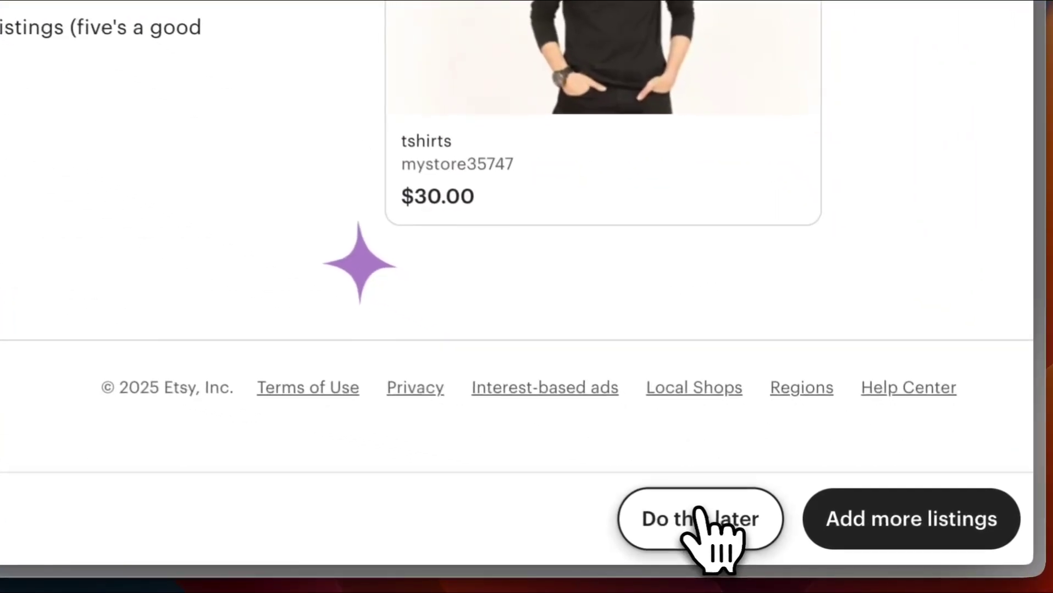
click(810, 546)
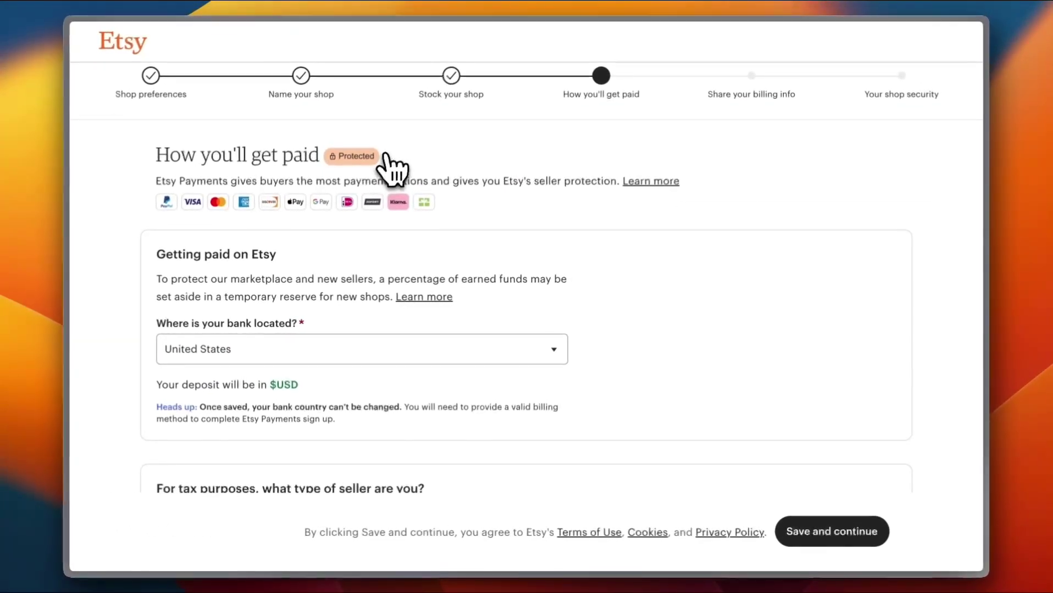
scroll(447, 223, down, 5)
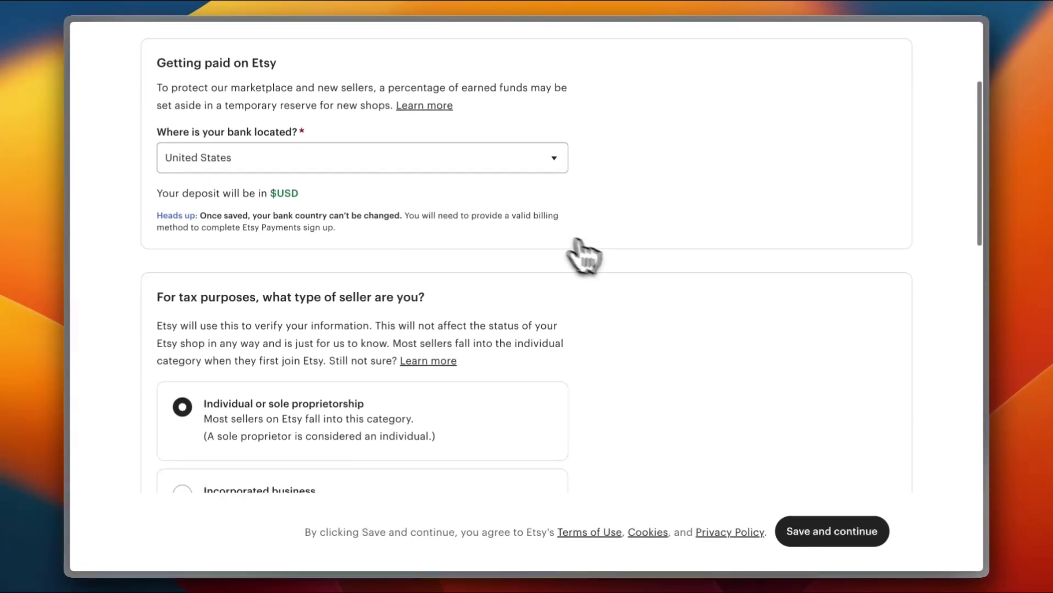
scroll(611, 265, down, 10)
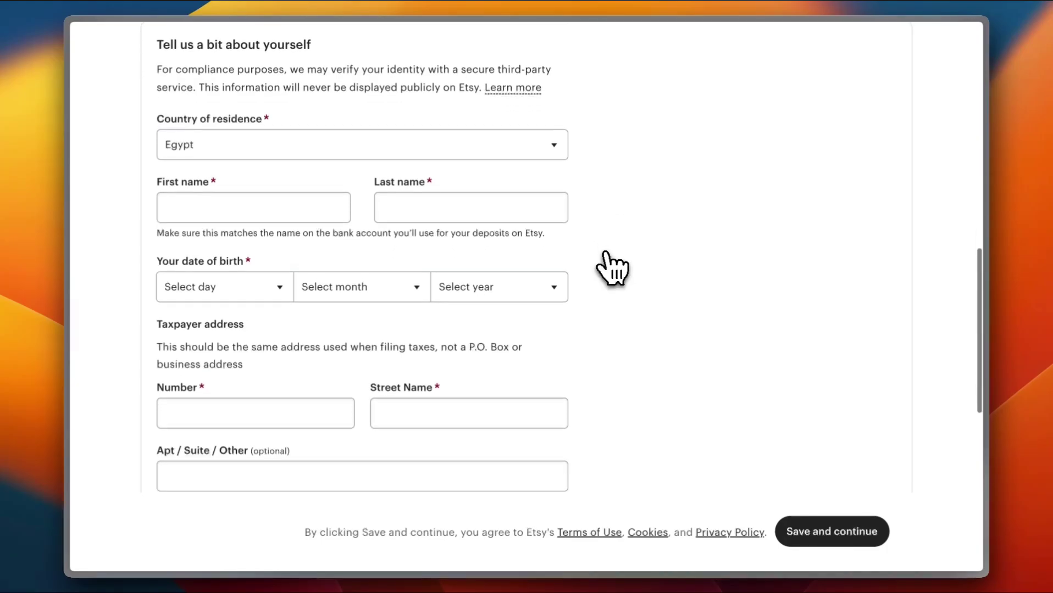
scroll(611, 268, down, 8)
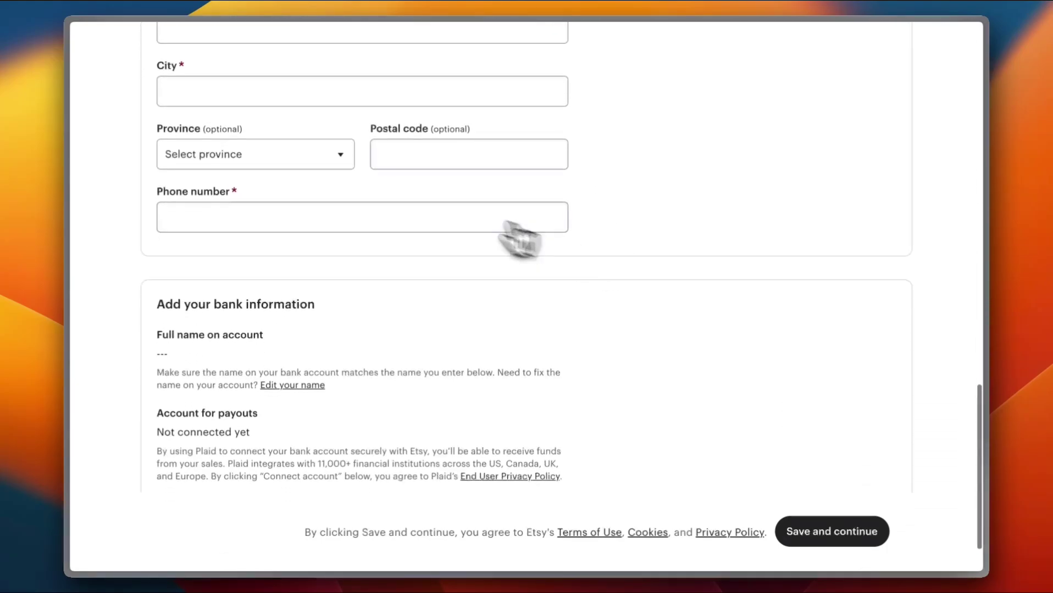
scroll(439, 215, up, 20)
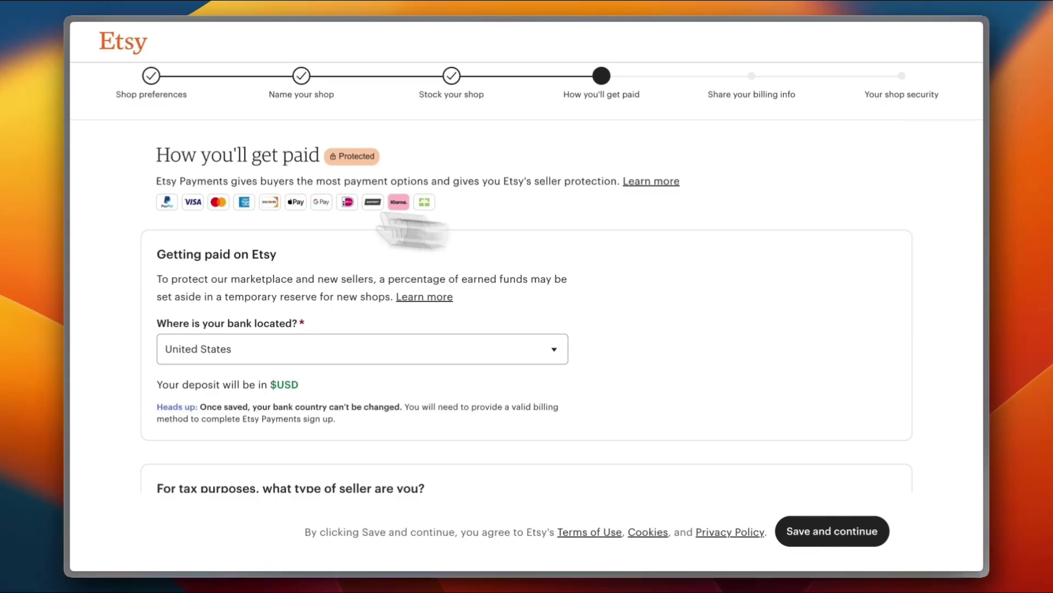
Step: Return to Printify and dismiss the 'Amazing start' setup prompt
mouse_move(66, 196)
click(133, 214)
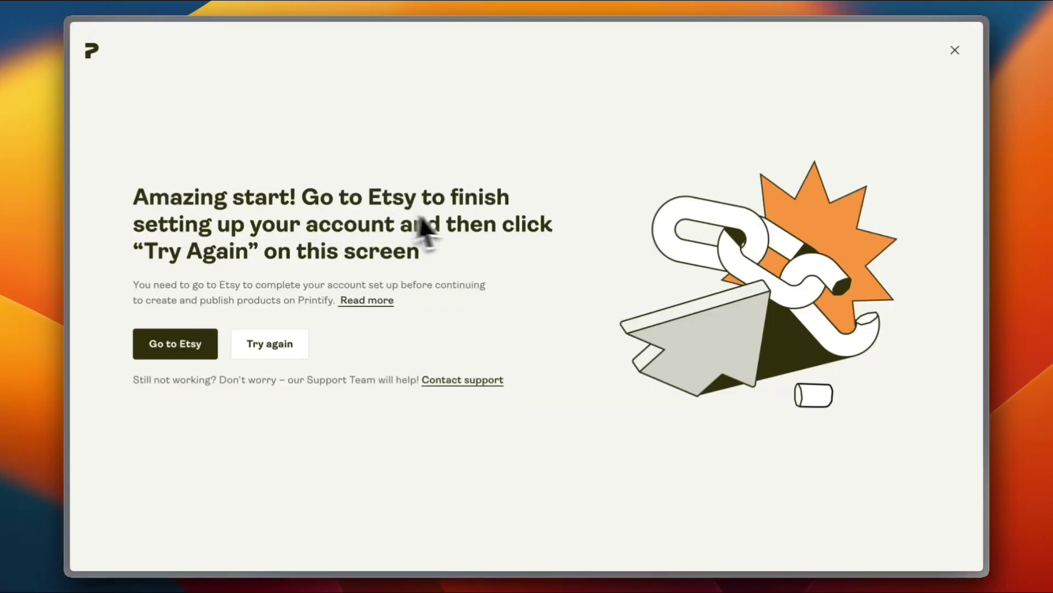
click(954, 50)
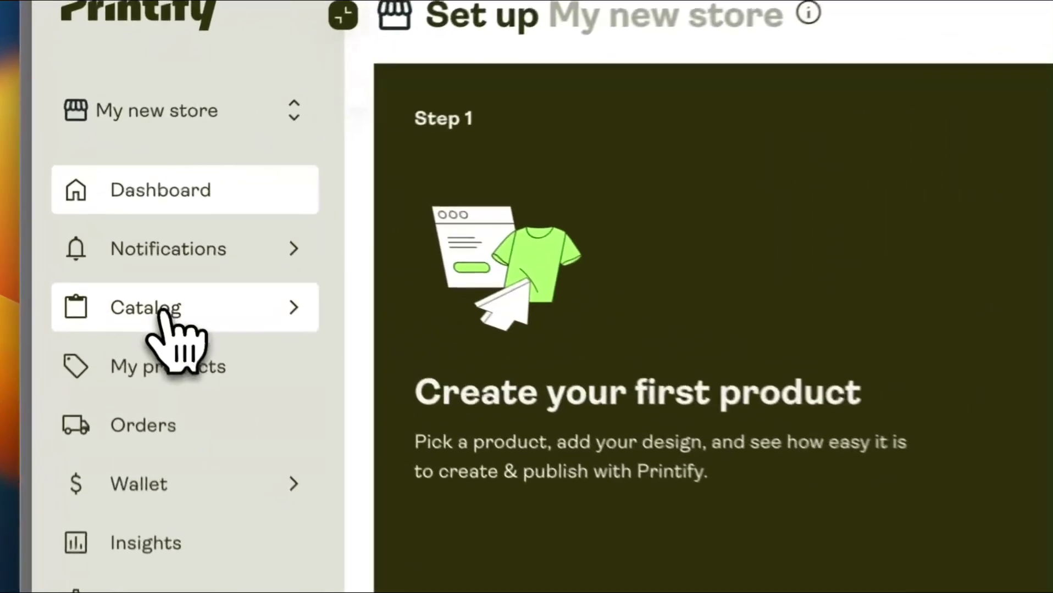
Step: Browse the Catalog's Men's Clothing T-shirts listing, including the Unisex Heavy Cotton Tee
click(137, 241)
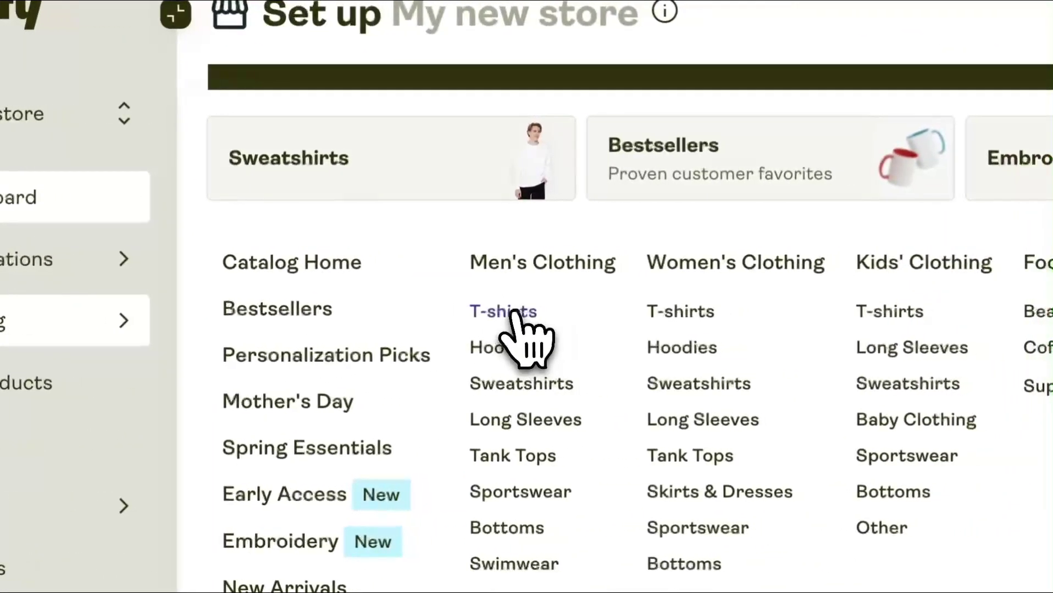
click(682, 305)
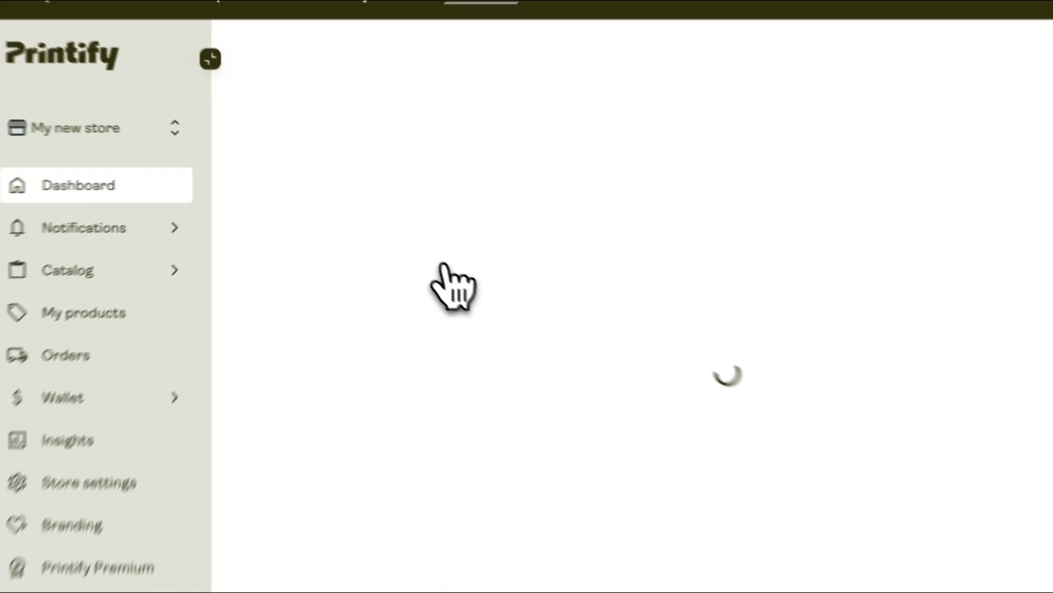
scroll(613, 283, down, 3)
scroll(514, 238, down, 2)
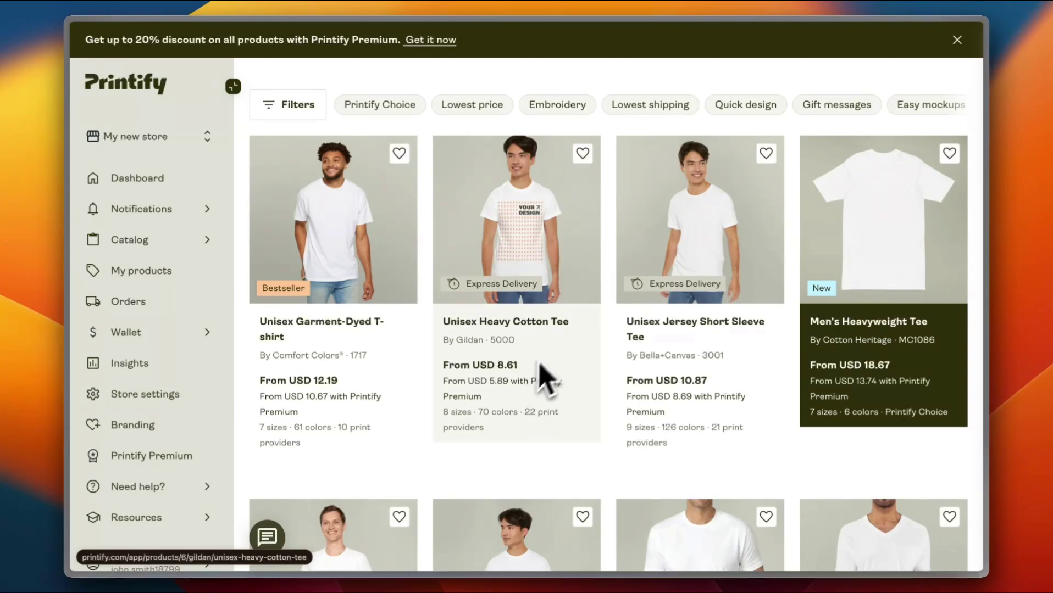
scroll(614, 374, down, 10)
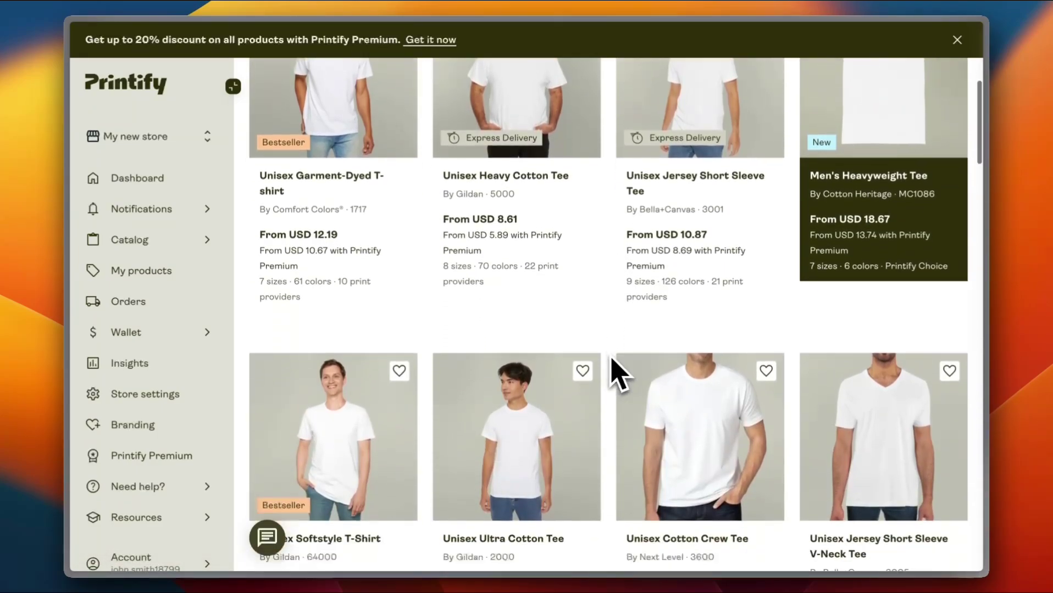
scroll(615, 374, up, 15)
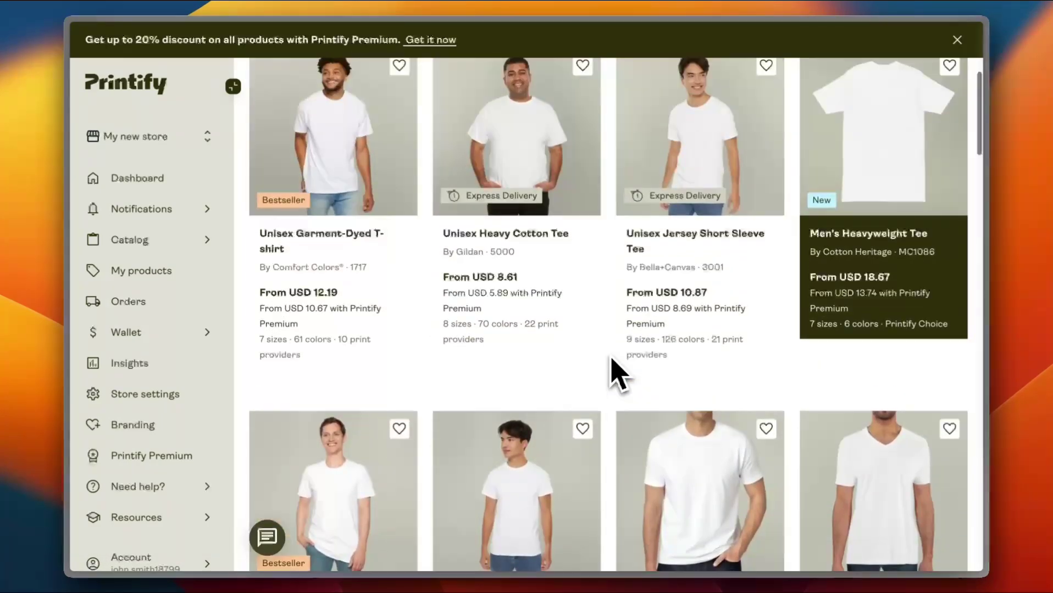
scroll(549, 440, down, 5)
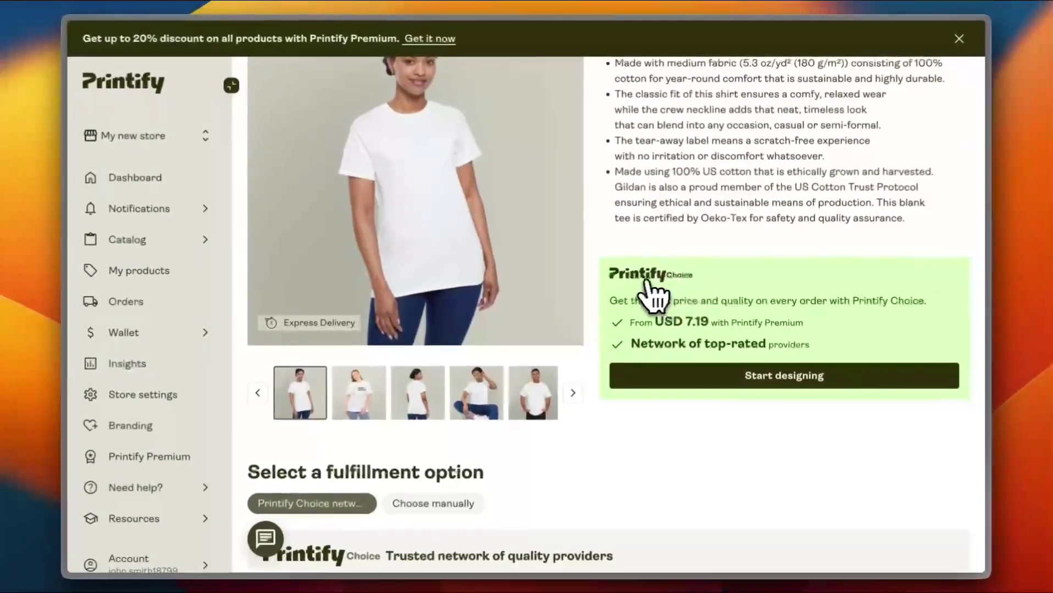
scroll(681, 286, down, 5)
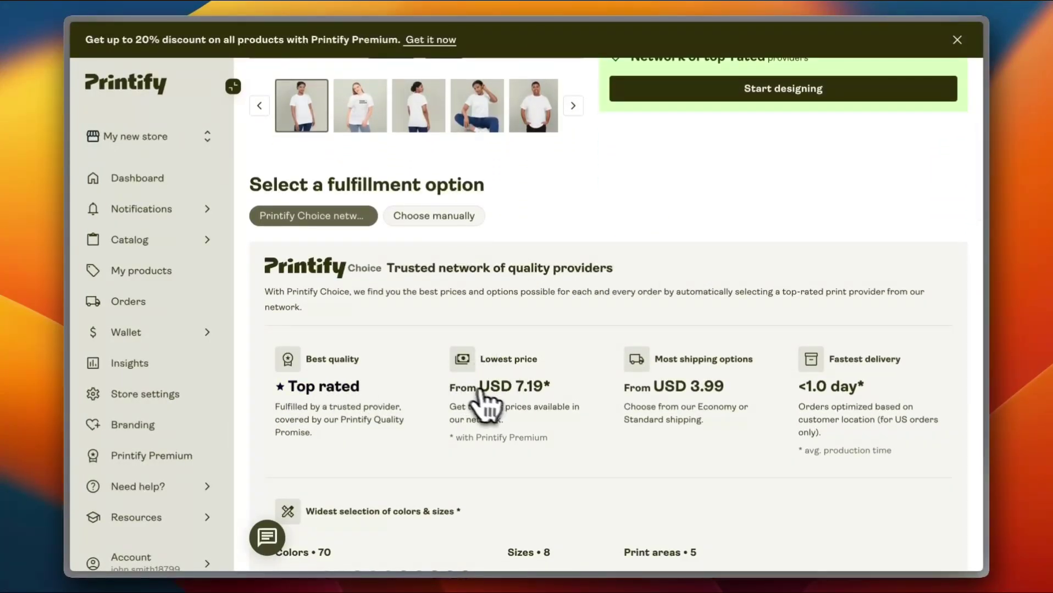
Step: Scroll the Unisex Heavy Cotton Tee page past its fulfillment options to Start designing
scroll(684, 387, down, 6)
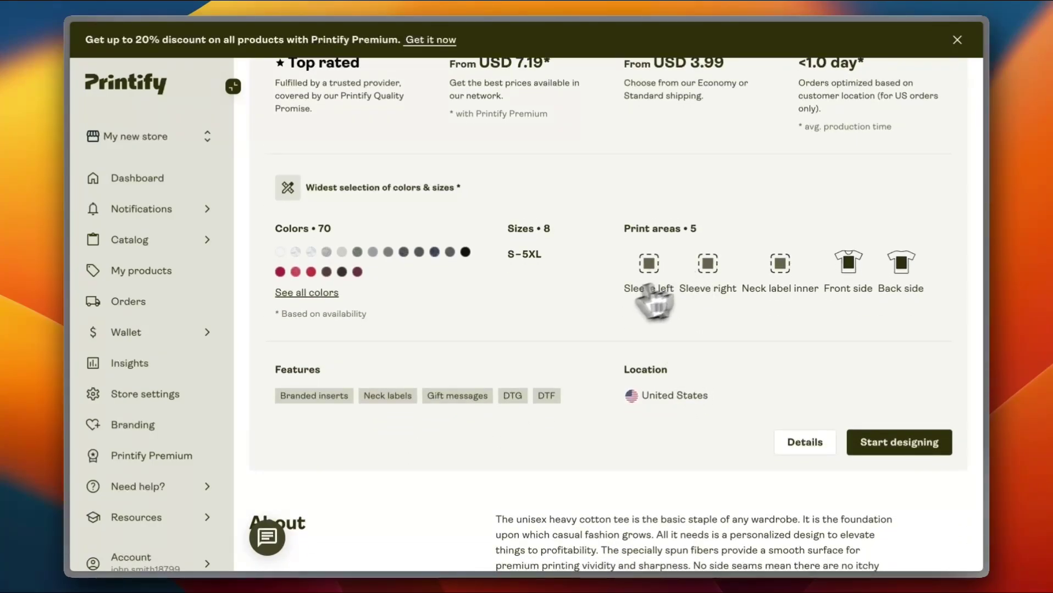
scroll(620, 300, down, 4)
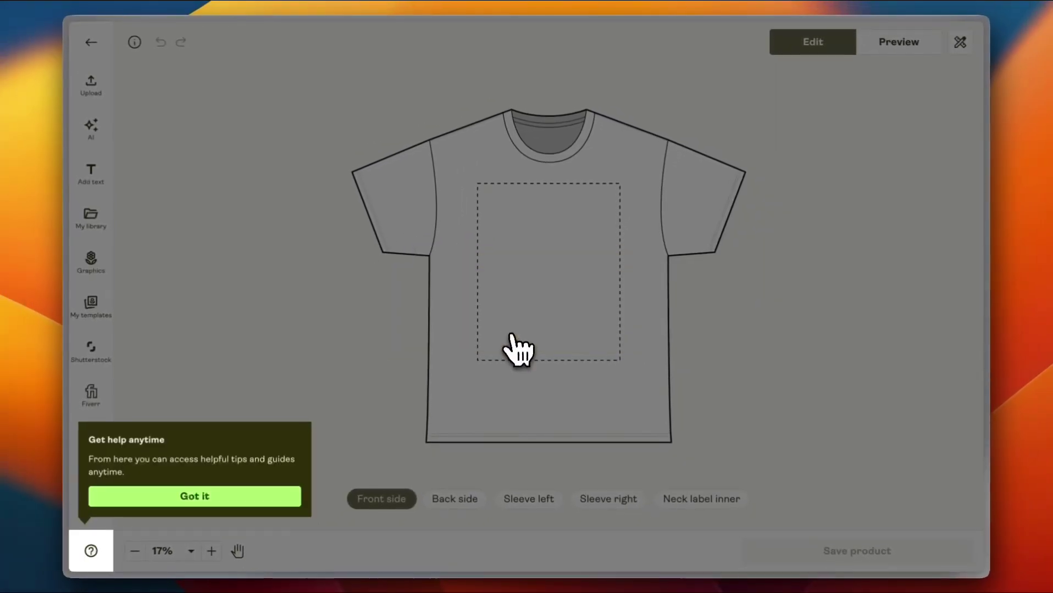
Step: Upload the flaming soccer-ball design file from the device onto the T-shirt front
click(250, 497)
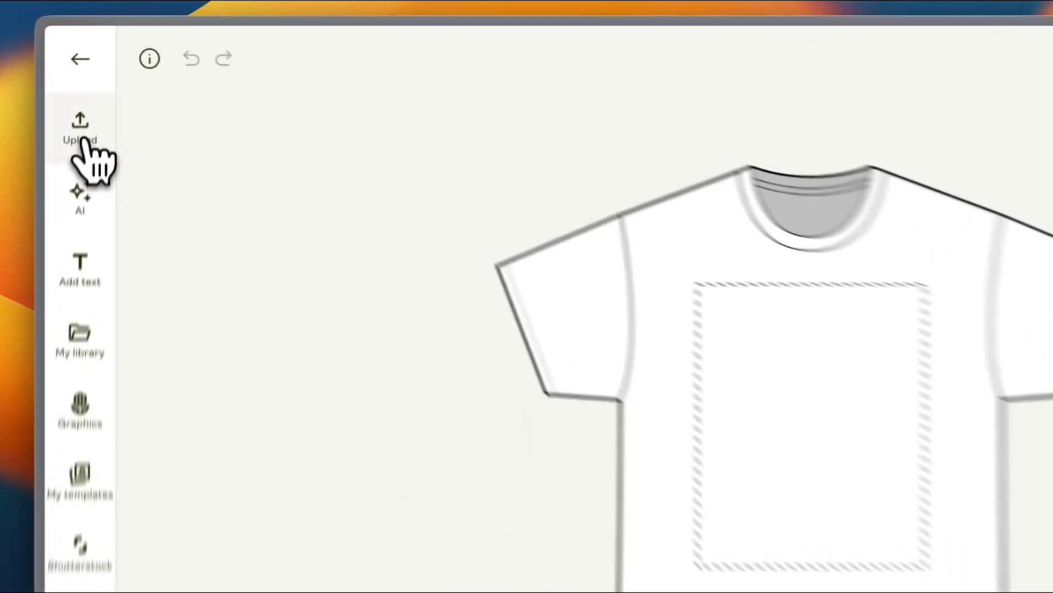
click(92, 86)
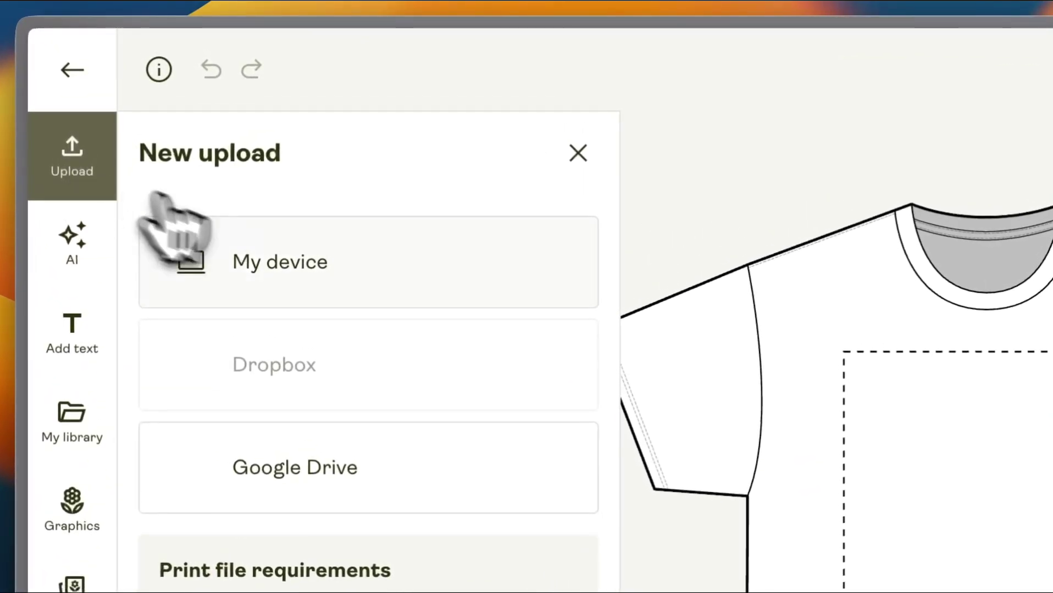
click(320, 275)
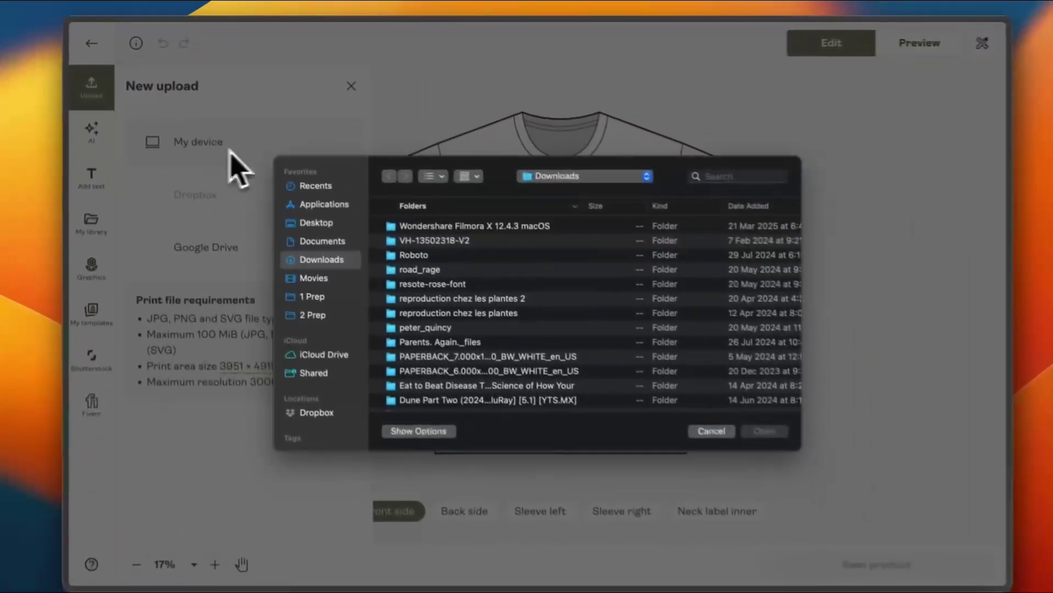
double_click(670, 398)
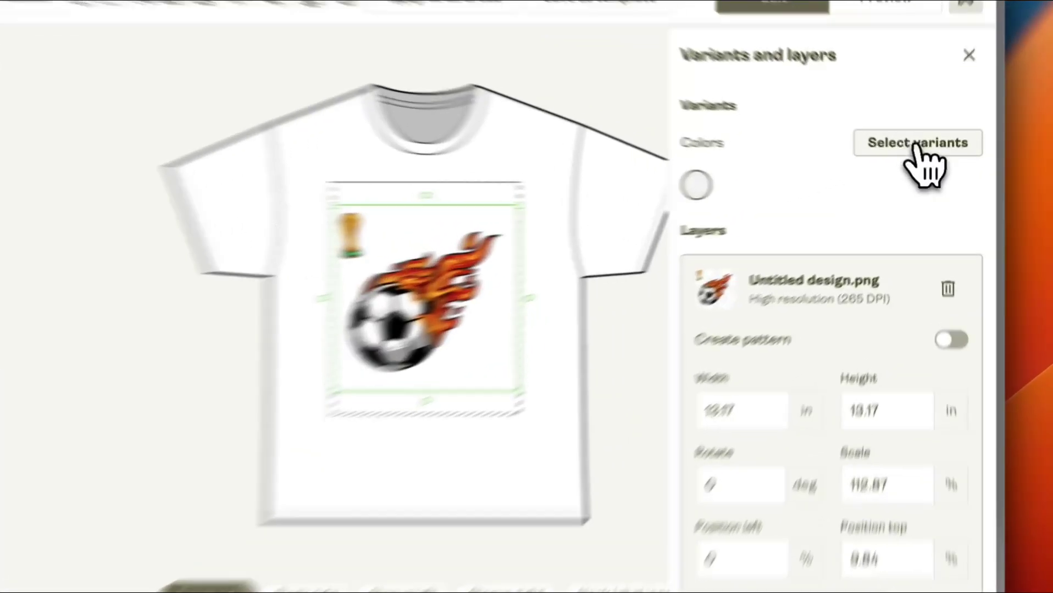
Step: Add Ash, Gravel and Red colour variants to the white T-shirt
click(920, 155)
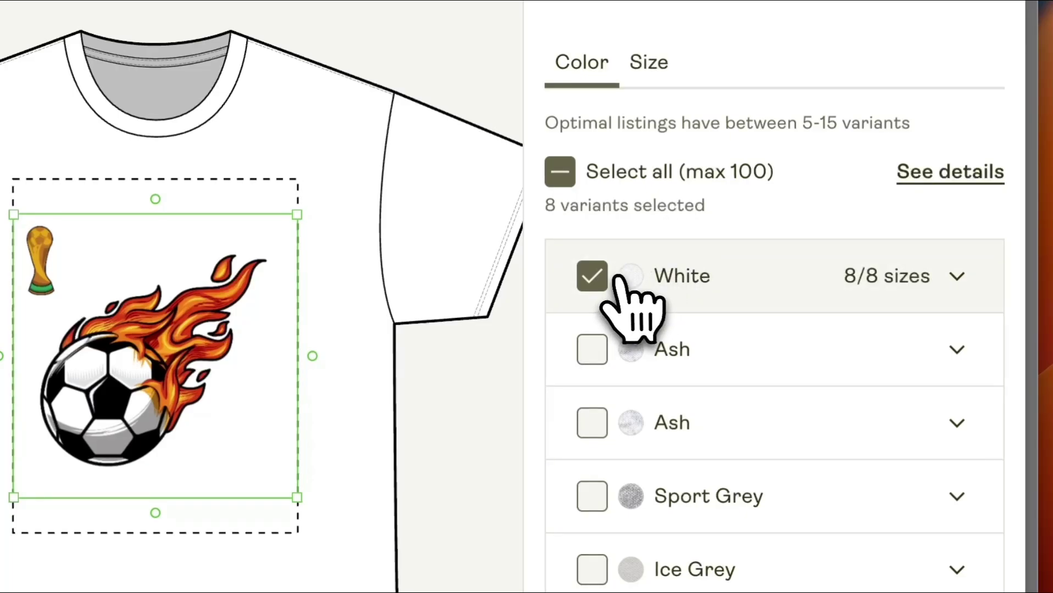
click(593, 346)
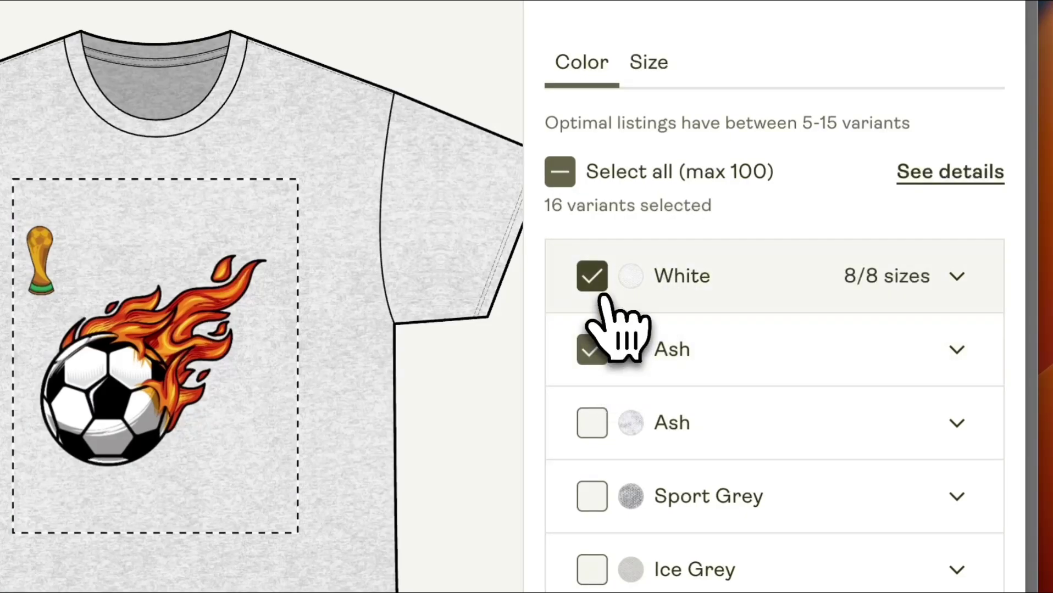
scroll(597, 396, down, 5)
click(590, 466)
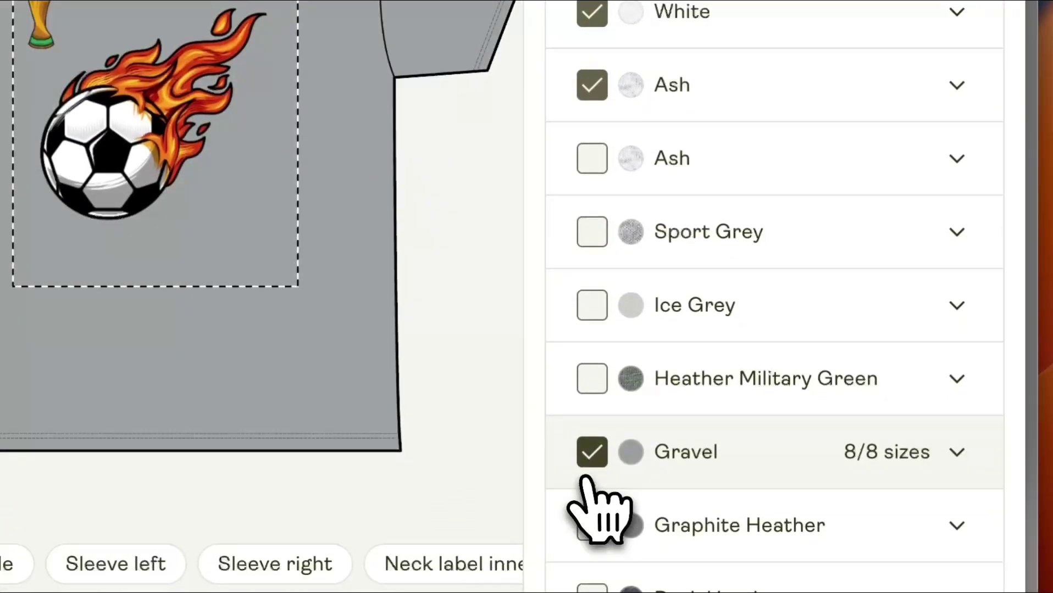
scroll(587, 472, down, 8)
scroll(590, 484, down, 9)
scroll(599, 451, up, 5)
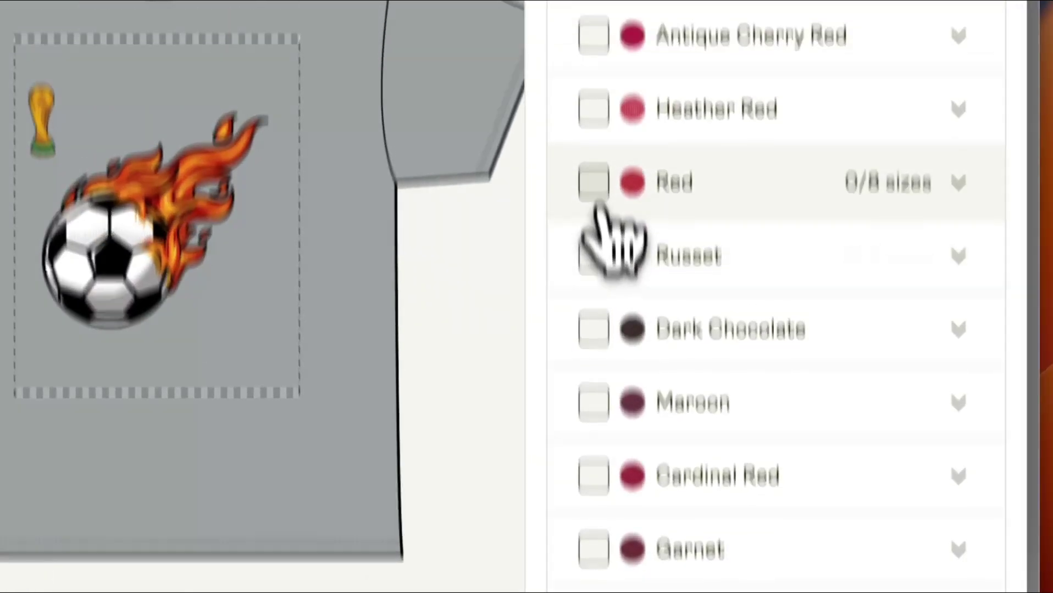
click(599, 332)
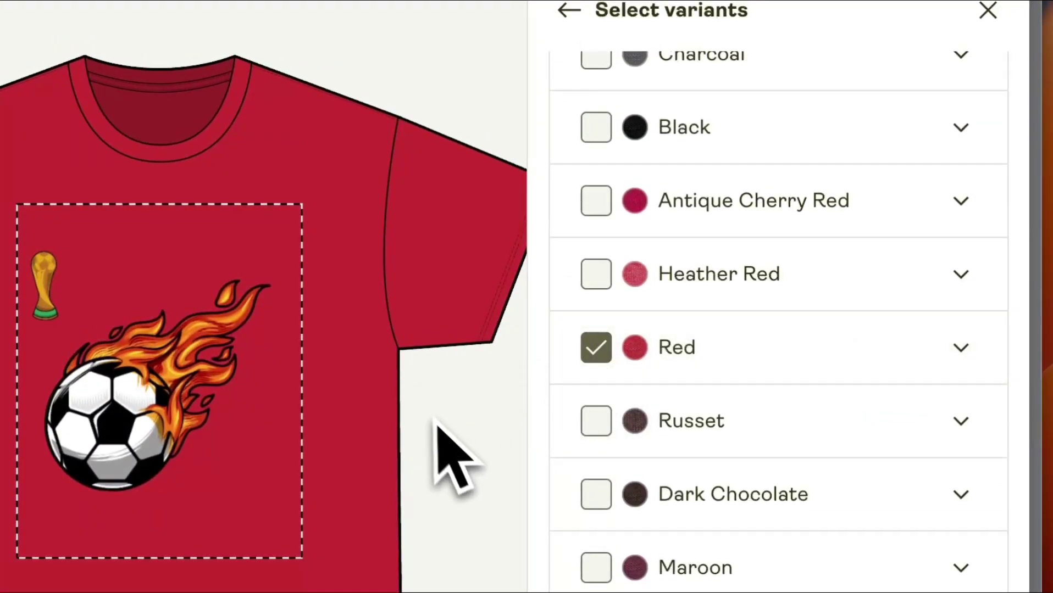
click(584, 39)
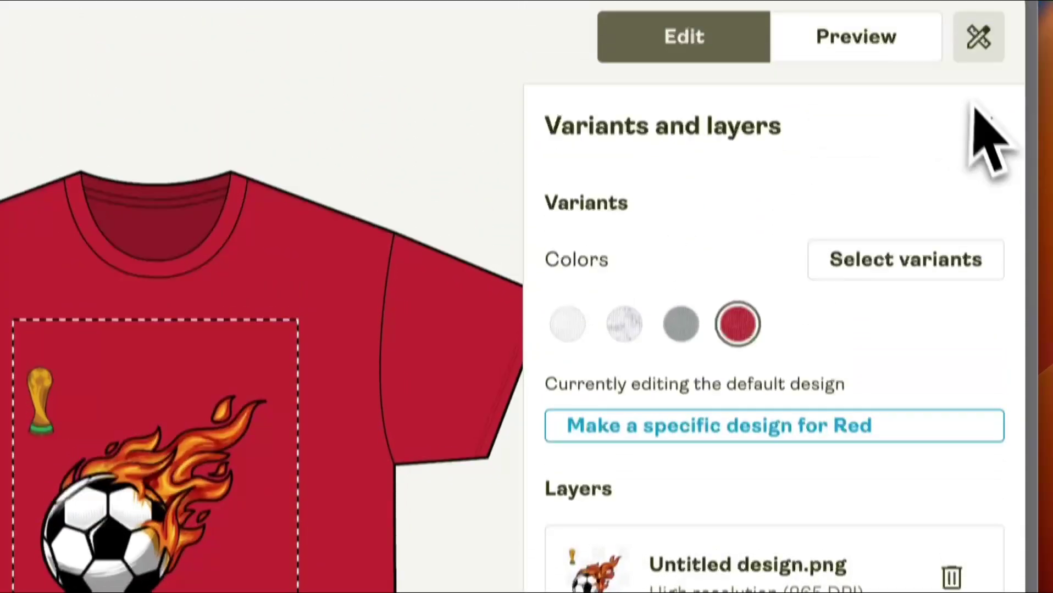
Step: Review the back, left sleeve, right sleeve and inner neck label print areas
click(983, 123)
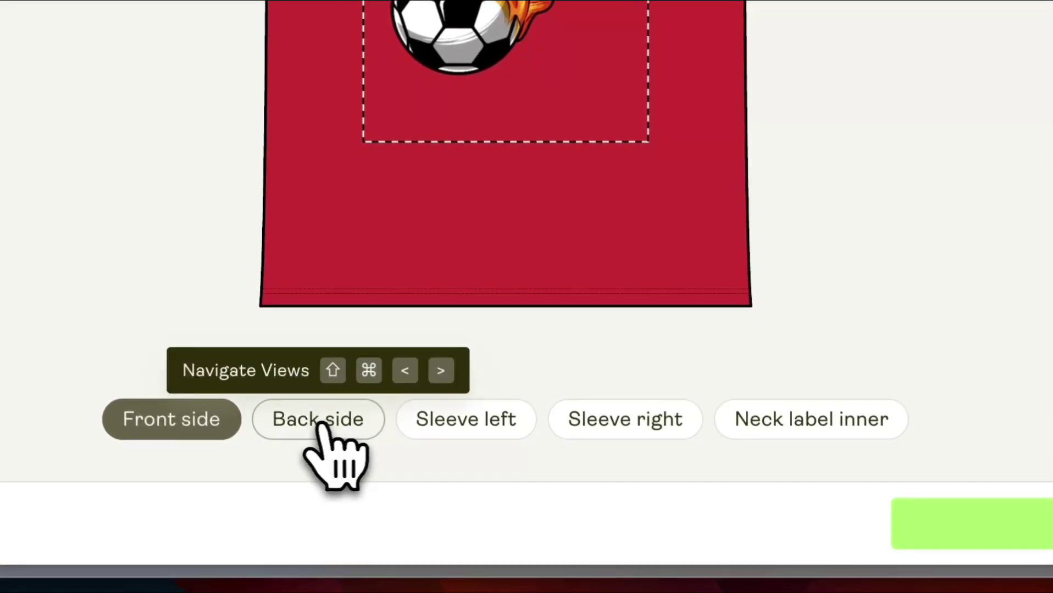
click(327, 422)
click(470, 427)
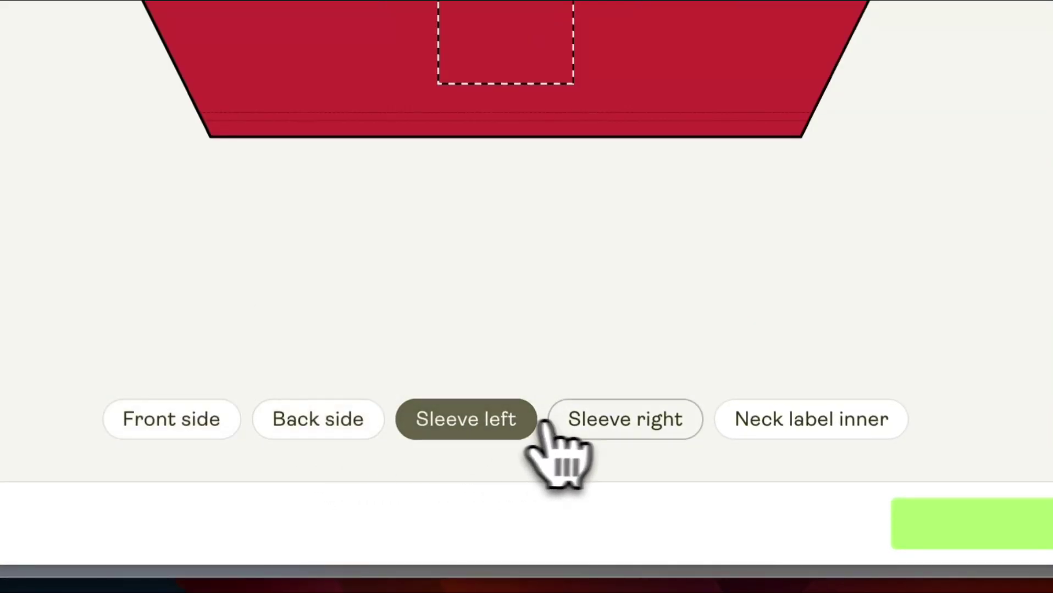
click(588, 426)
click(798, 434)
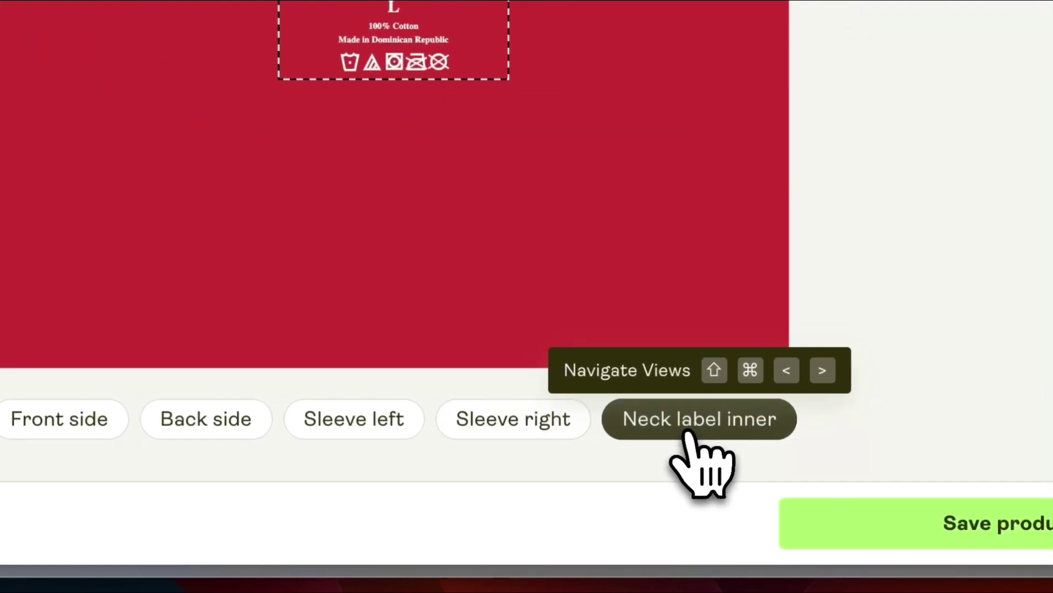
click(519, 431)
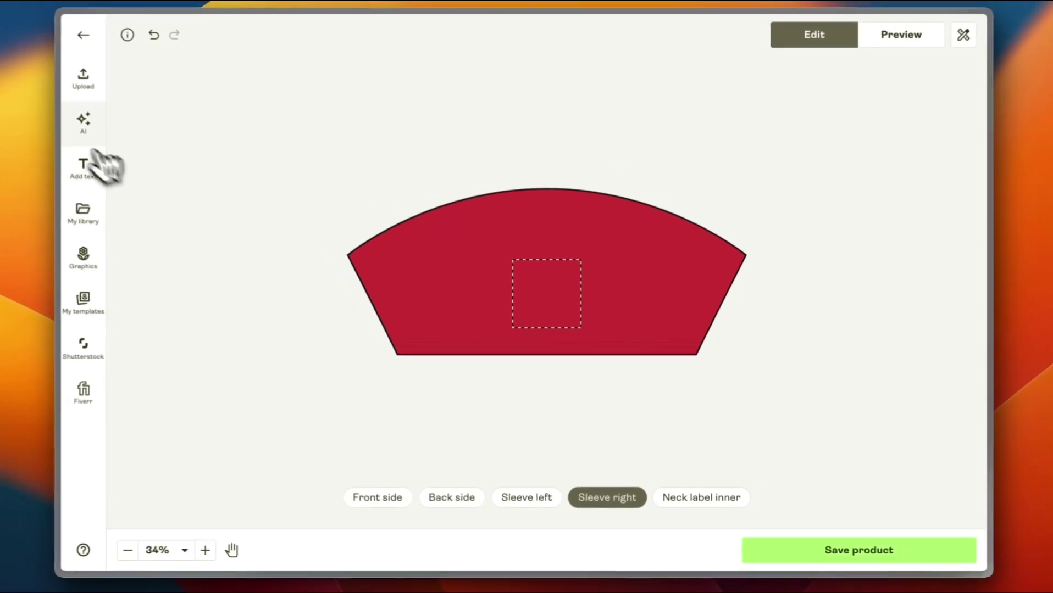
Step: Start uploading a logo image from the device for the right sleeve
click(87, 82)
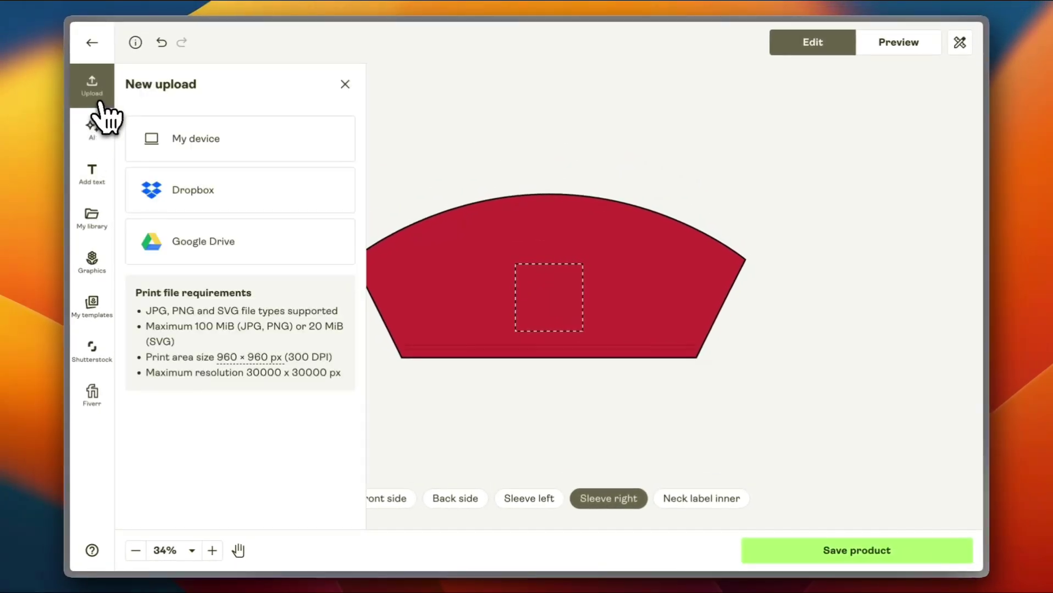
click(208, 147)
scroll(515, 327, down, 15)
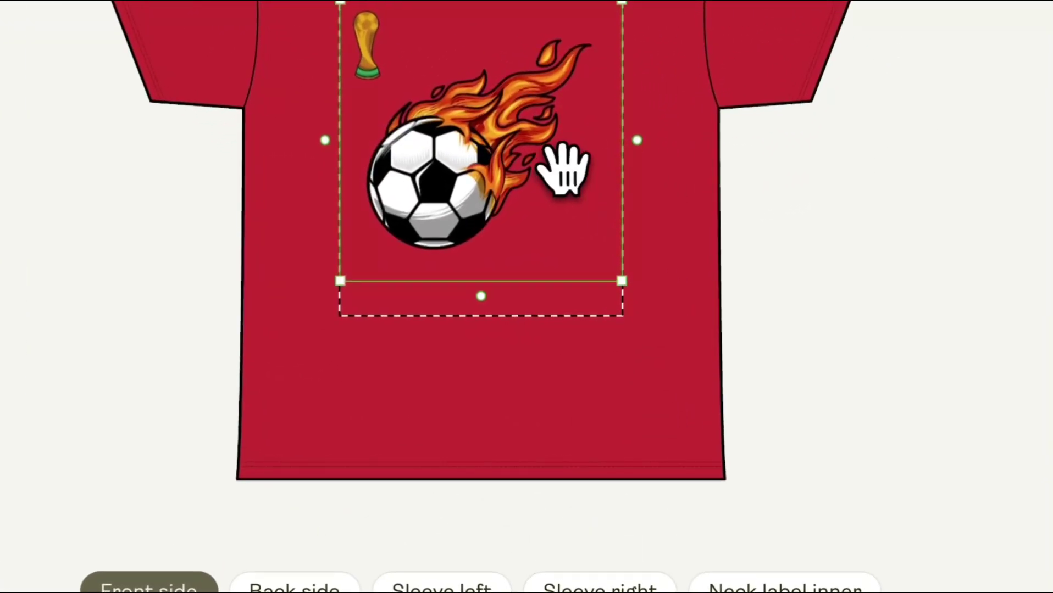
Step: Nudge the soccer-ball graphic upward on the shirt front, then go to the sleeve area
drag(590, 288, 583, 264)
drag(549, 120, 550, 124)
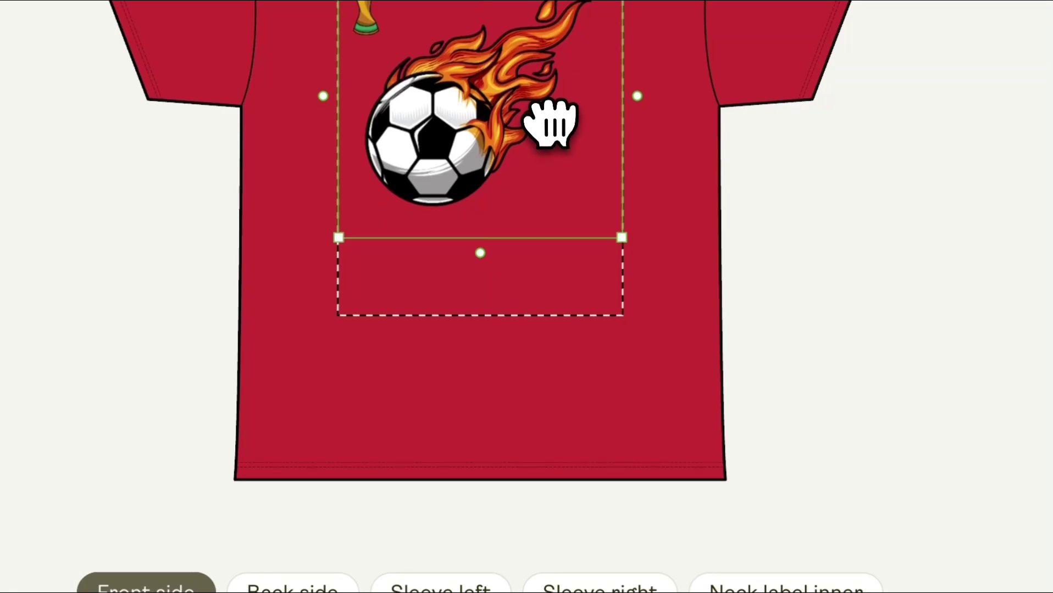
click(463, 590)
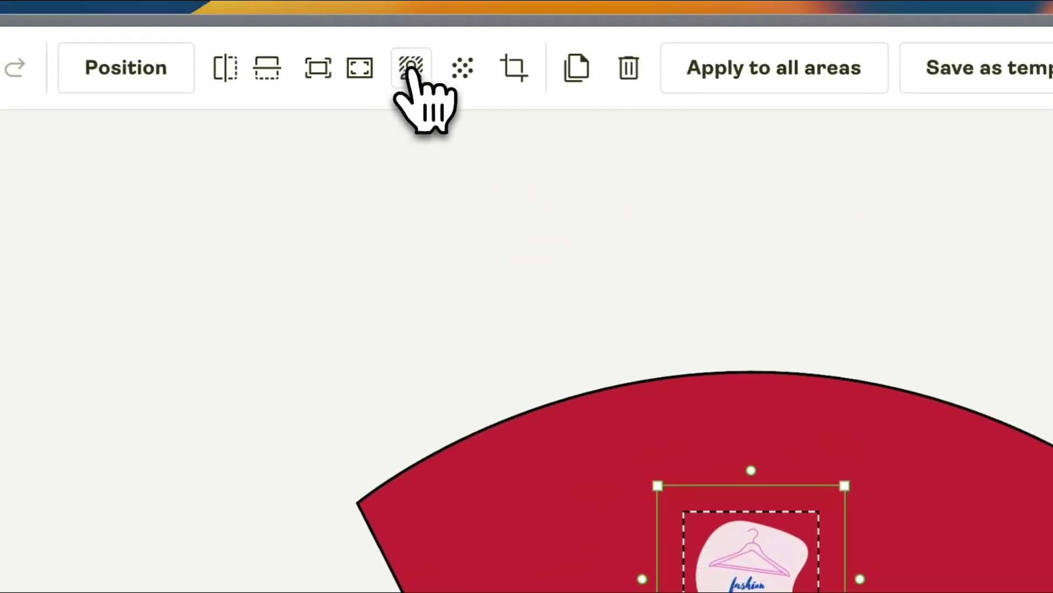
Step: Leave the sleeve logo's background unchanged and save the T-shirt product
click(398, 52)
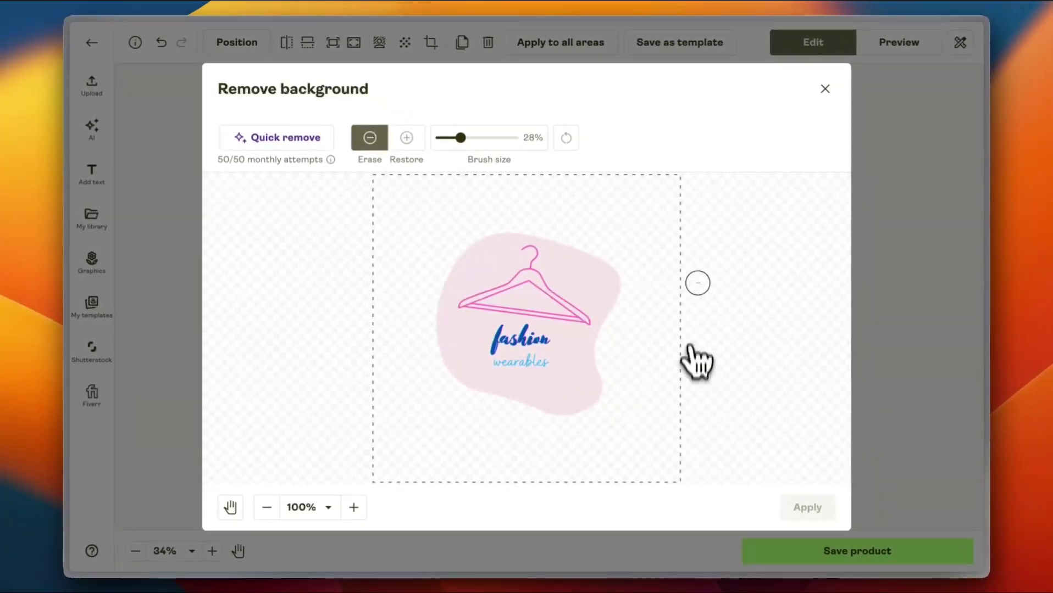
click(825, 89)
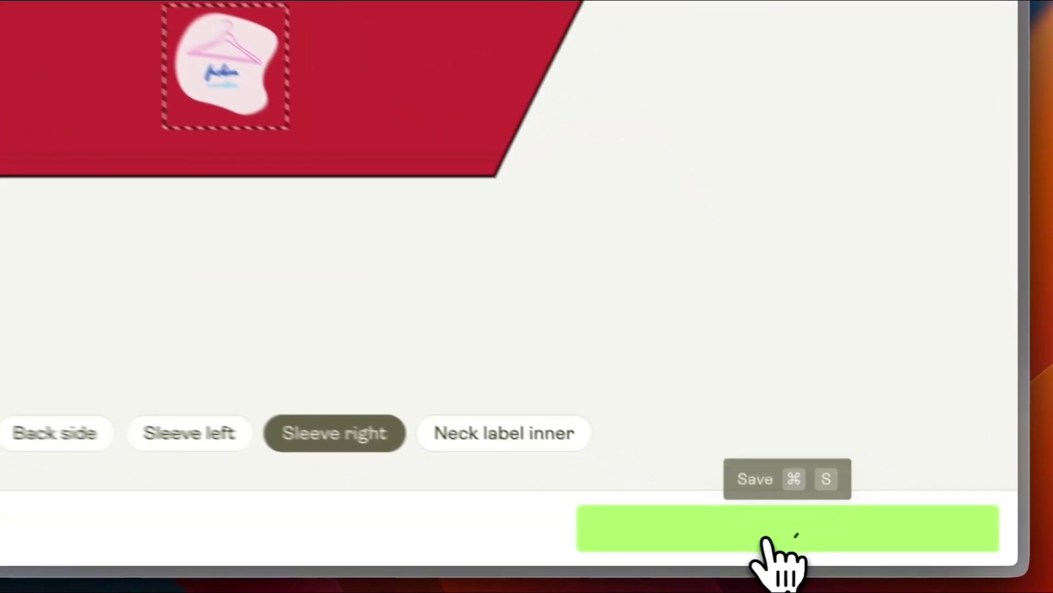
click(846, 551)
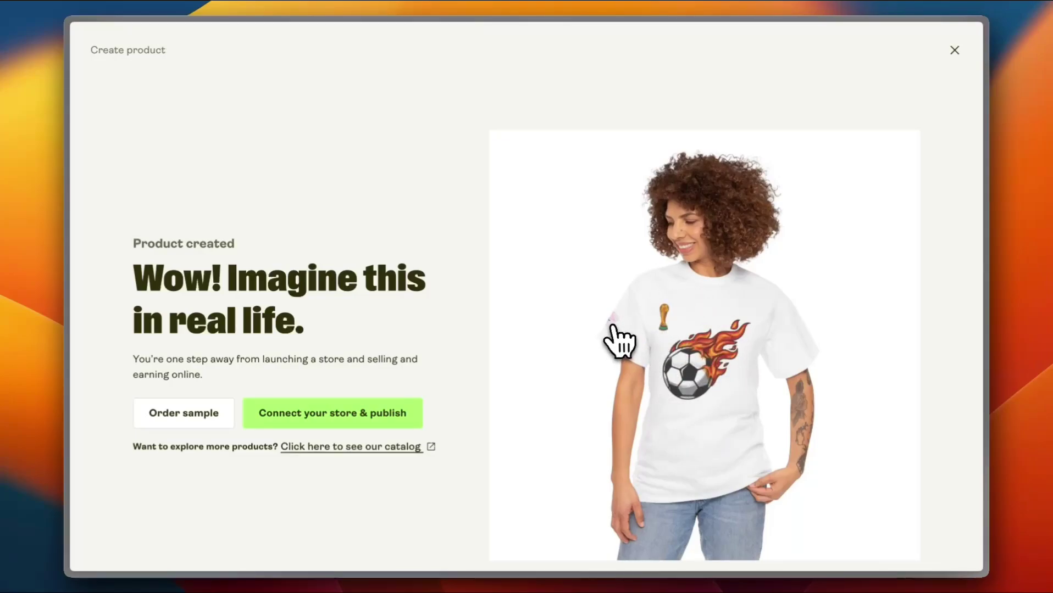
Step: Choose Connect your store & publish from the Product created screen
scroll(332, 352, down, 1)
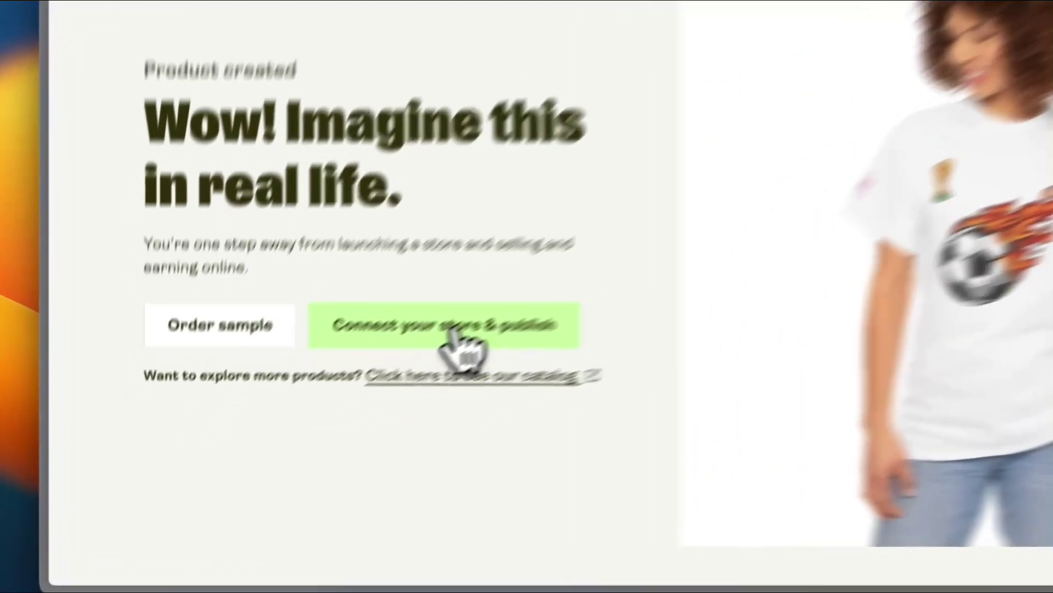
click(334, 399)
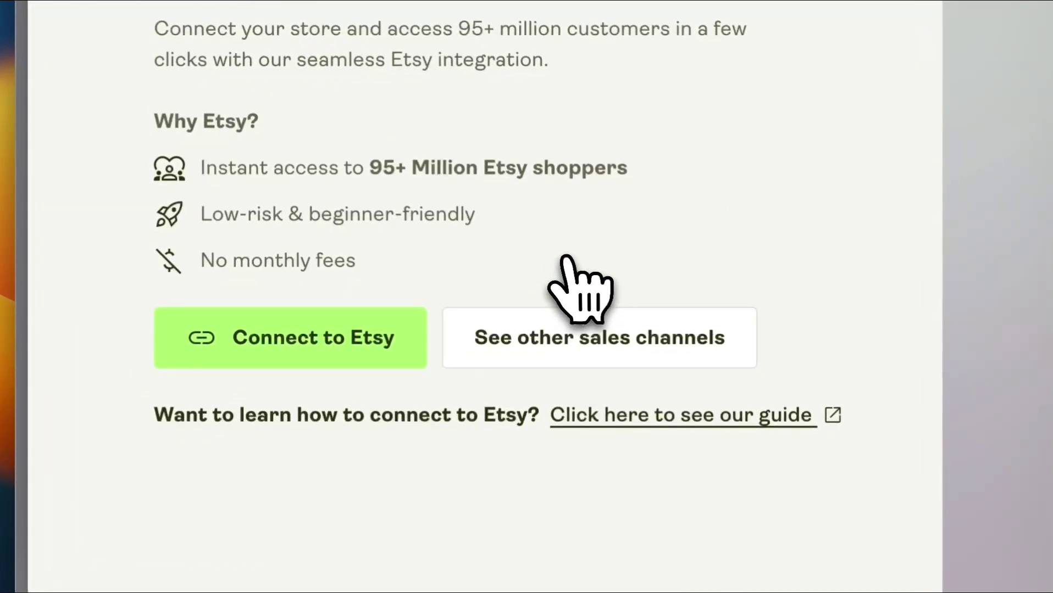
Step: Connect to Etsy to reach the authorization page for Printify: Make it your way
click(302, 342)
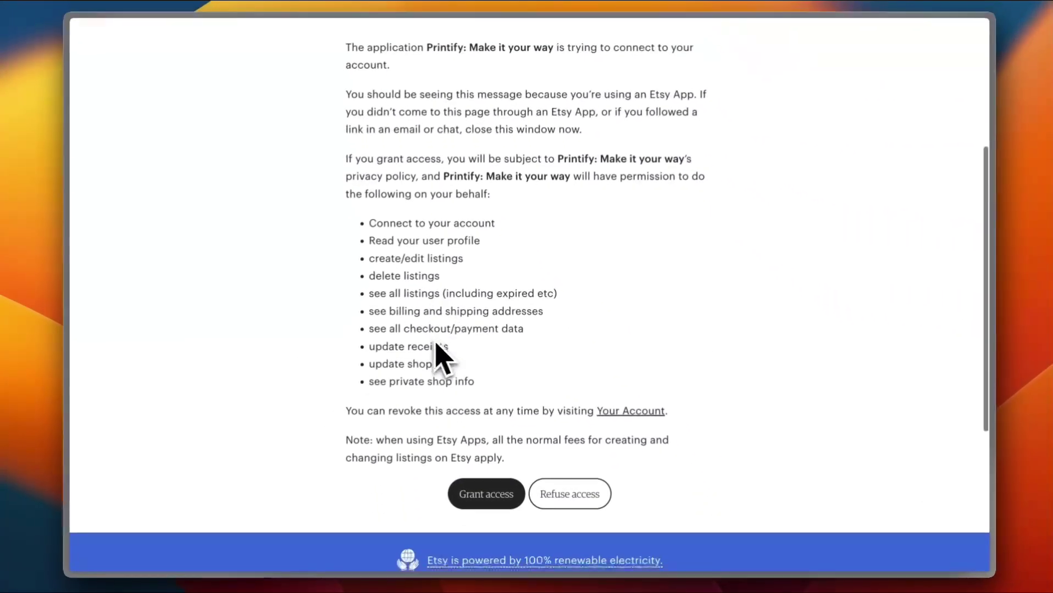
scroll(436, 359, up, 10)
mouse_move(18, 265)
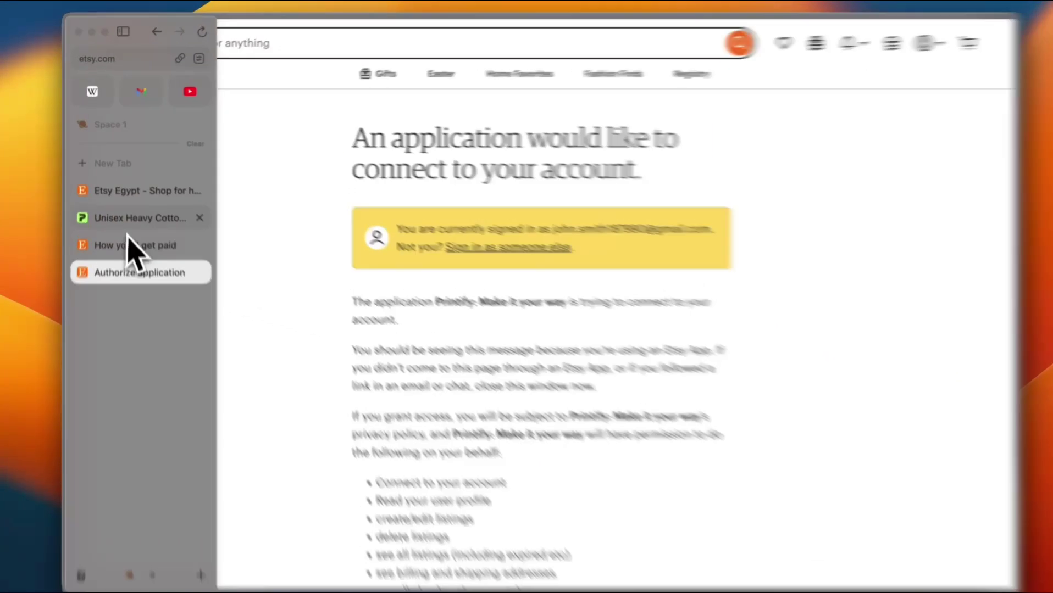